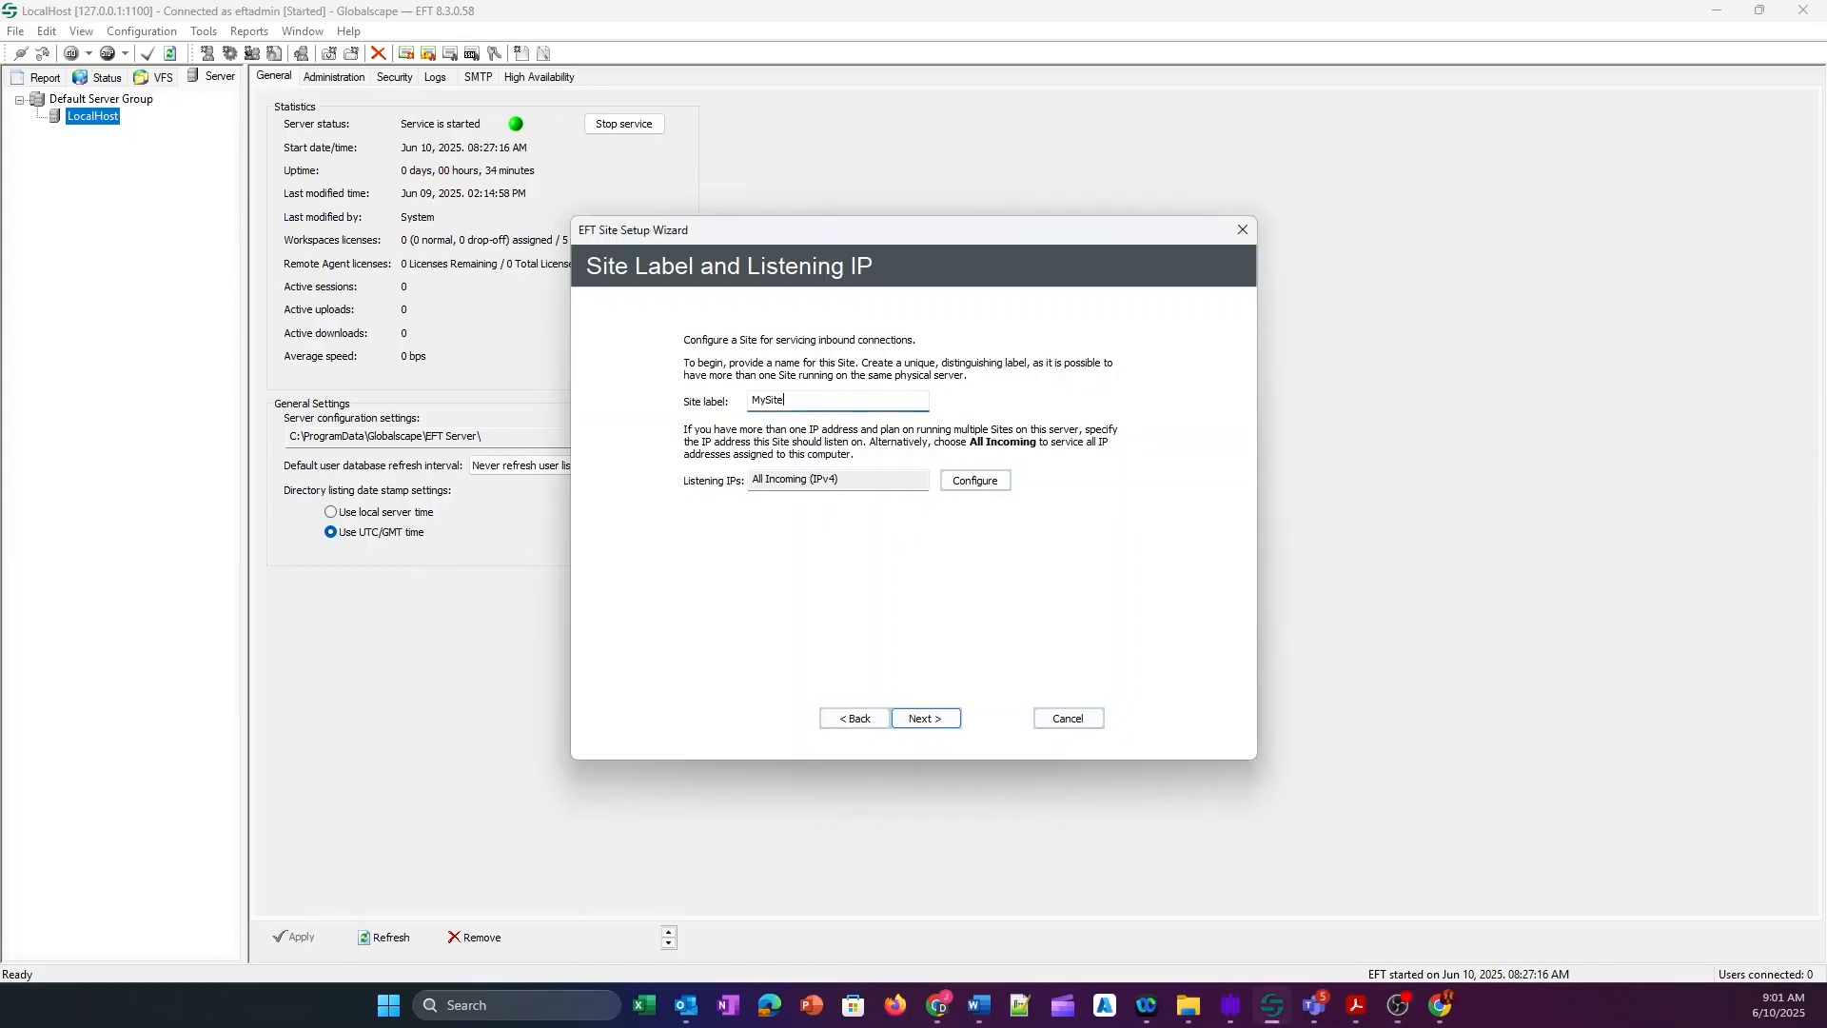
Replace the MySite label with GS in the Site label field.
{"action": "key", "text": "alt+Tab"}
{"action": "key", "text": "BackSpace"}
{"action": "key", "text": "BackSpace"}
{"action": "key", "text": "BackSpace"}
{"action": "key", "text": "BackSpace"}
{"action": "key", "text": "BackSpace"}
{"action": "key", "text": "BackSpace"}
{"action": "type", "text": "GS"}
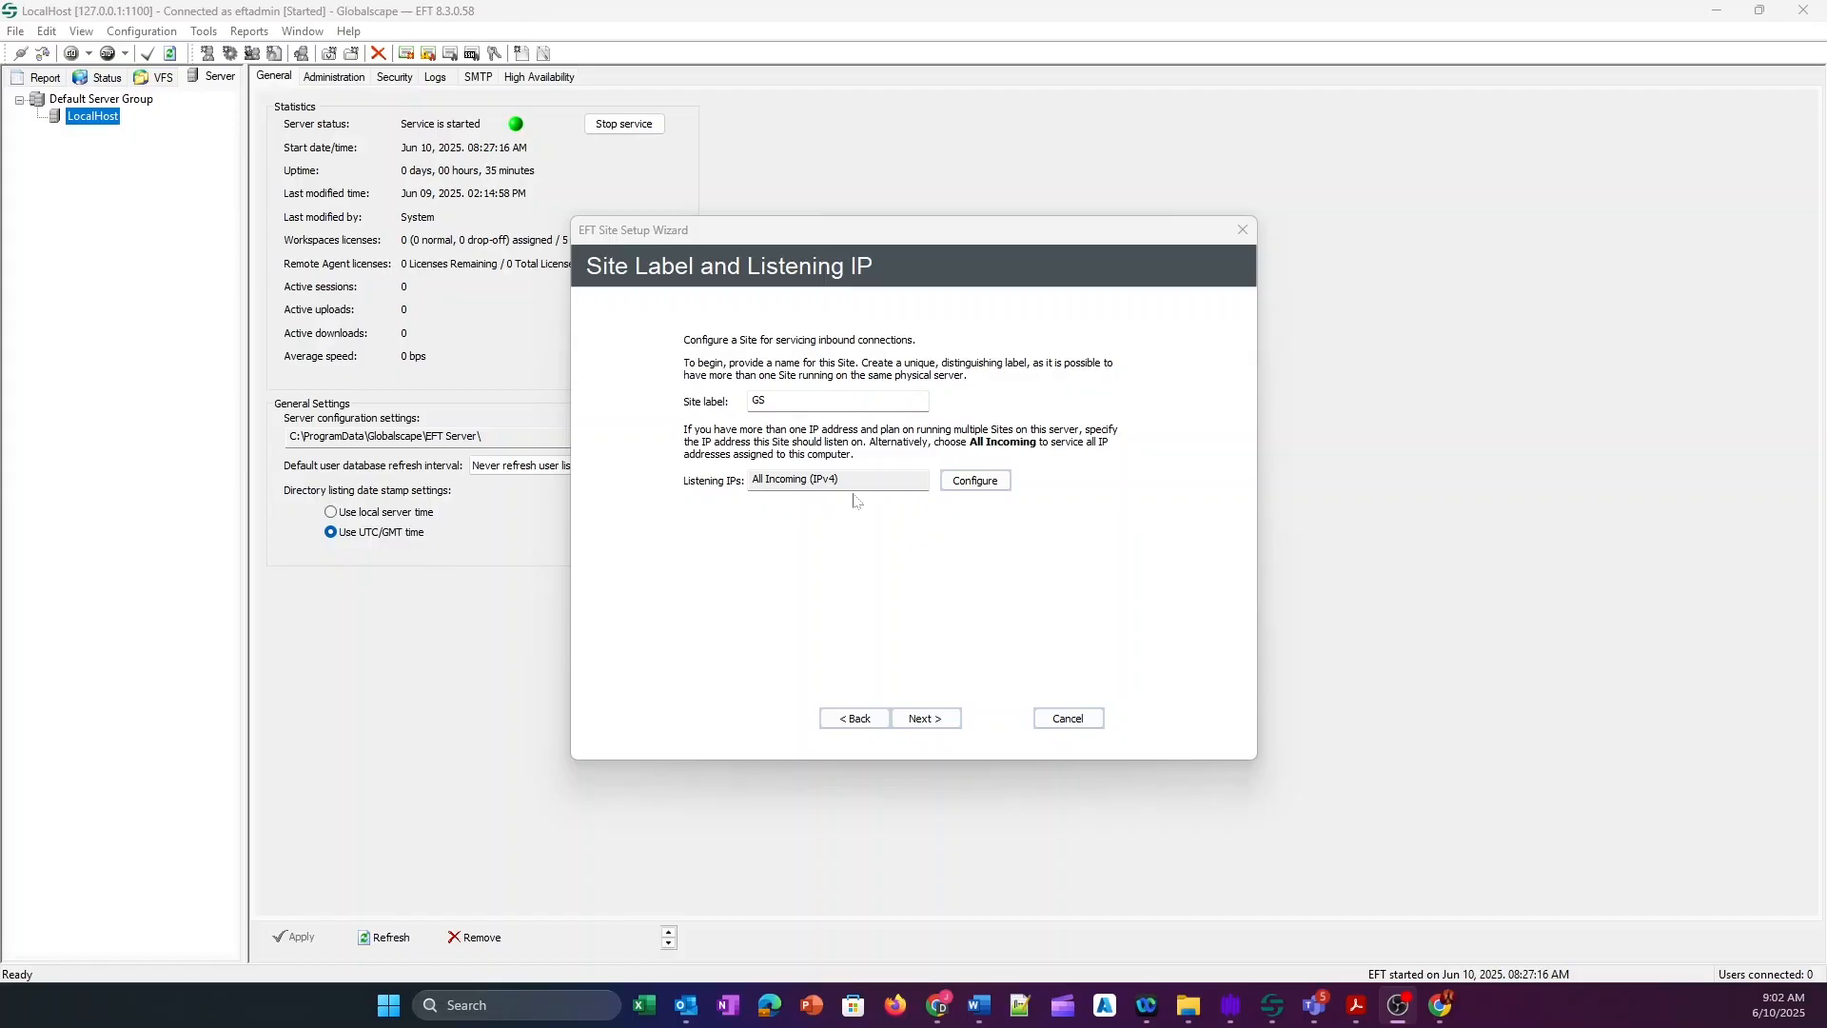
Review the listening IP settings without changes, keeping All Incoming (IPv4), and continue.
{"action": "left_click", "coordinate": [973, 480]}
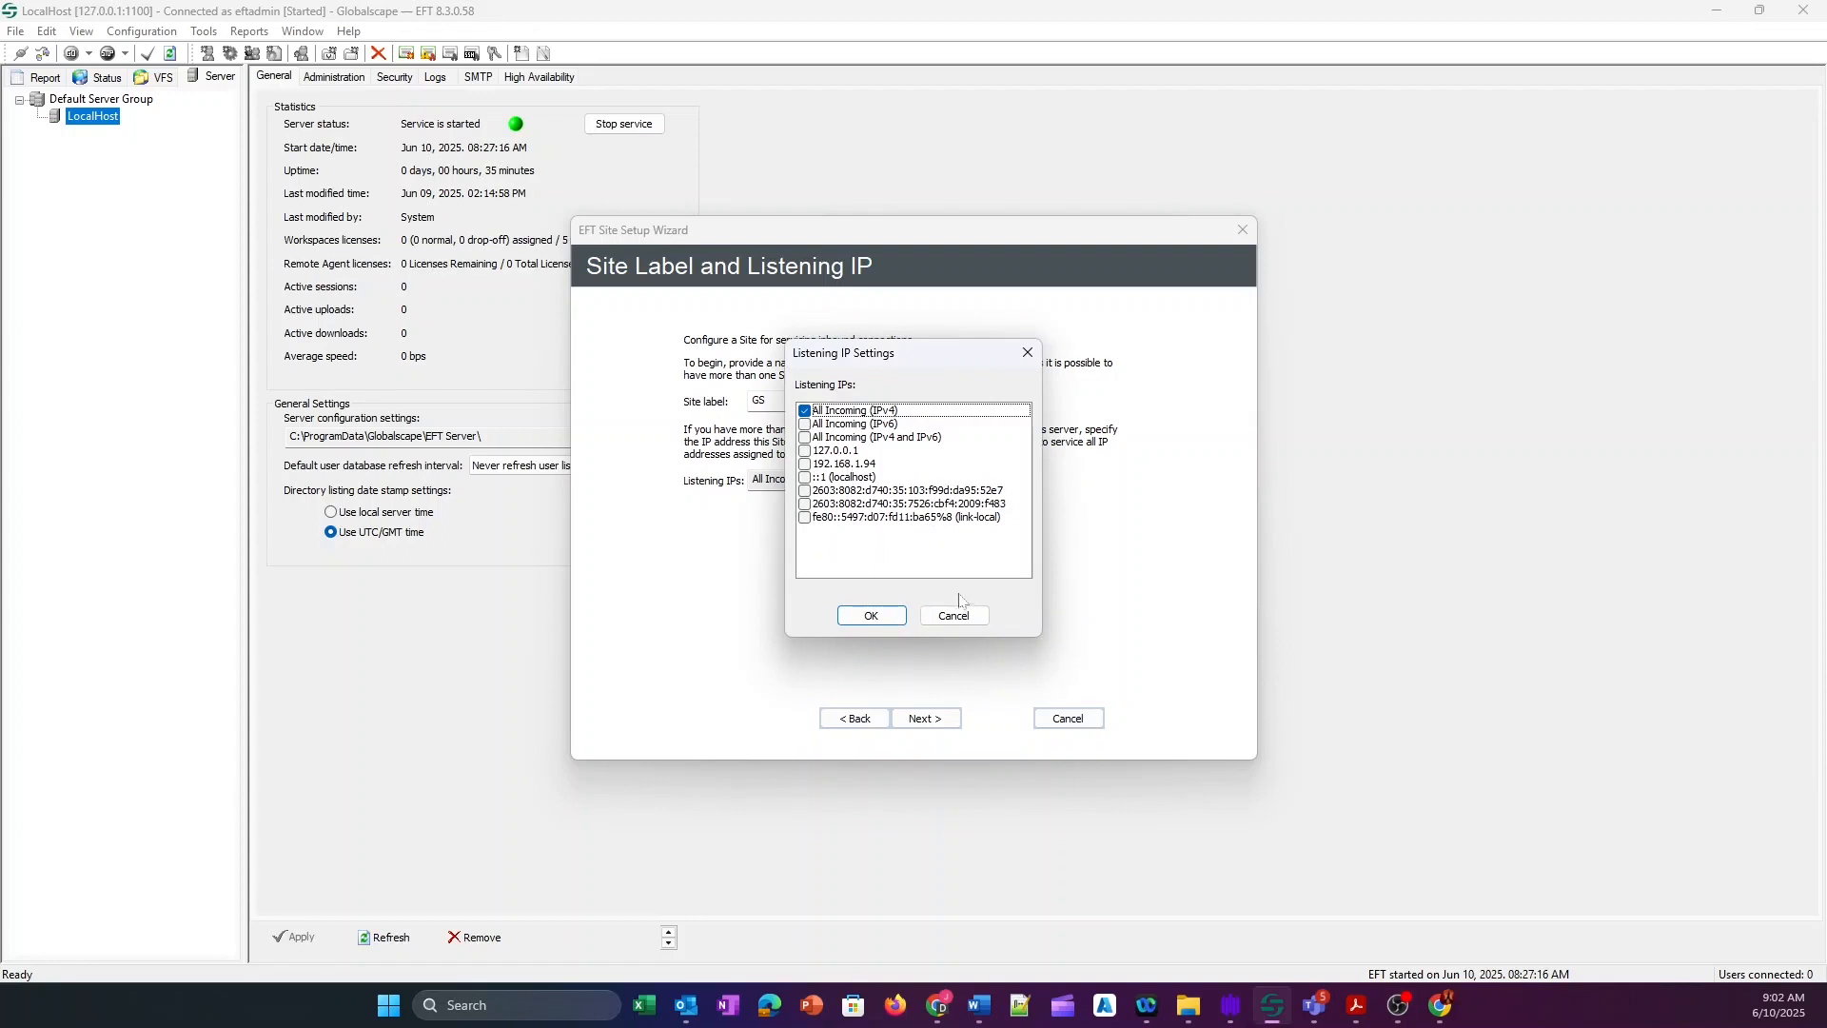
{"action": "left_click", "coordinate": [942, 619]}
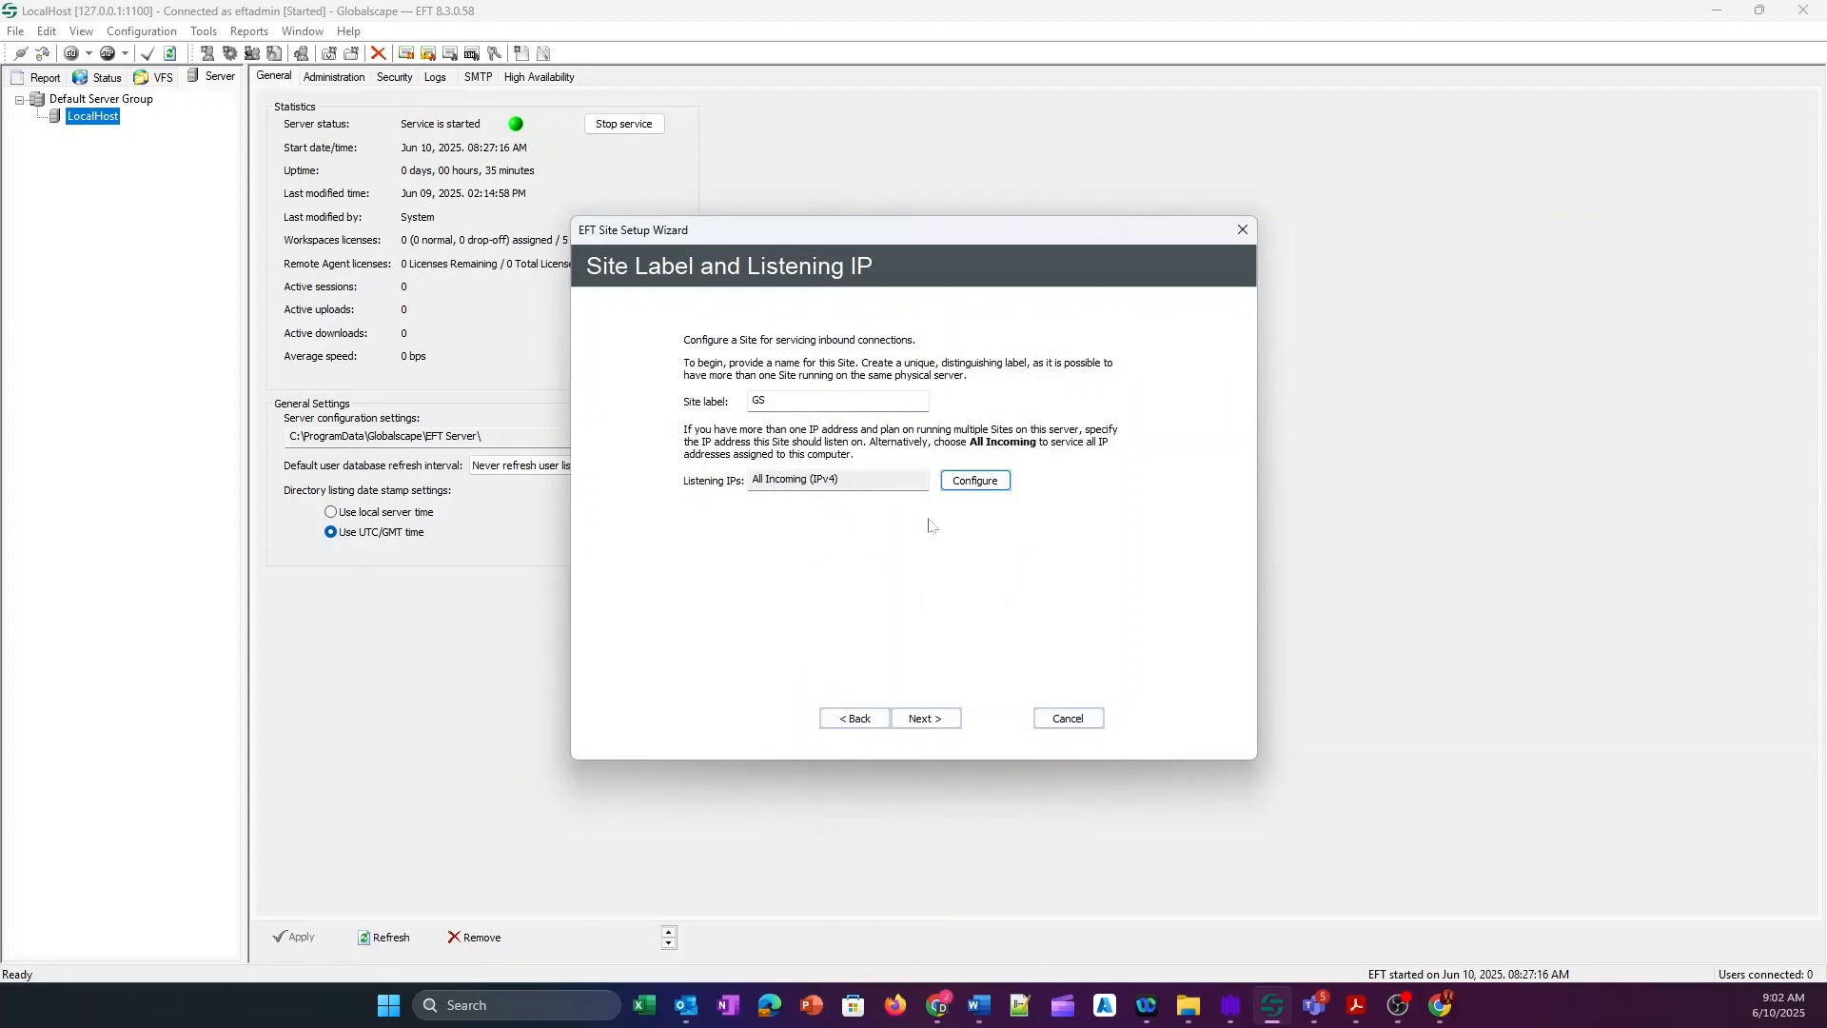
{"action": "left_click", "coordinate": [985, 483]}
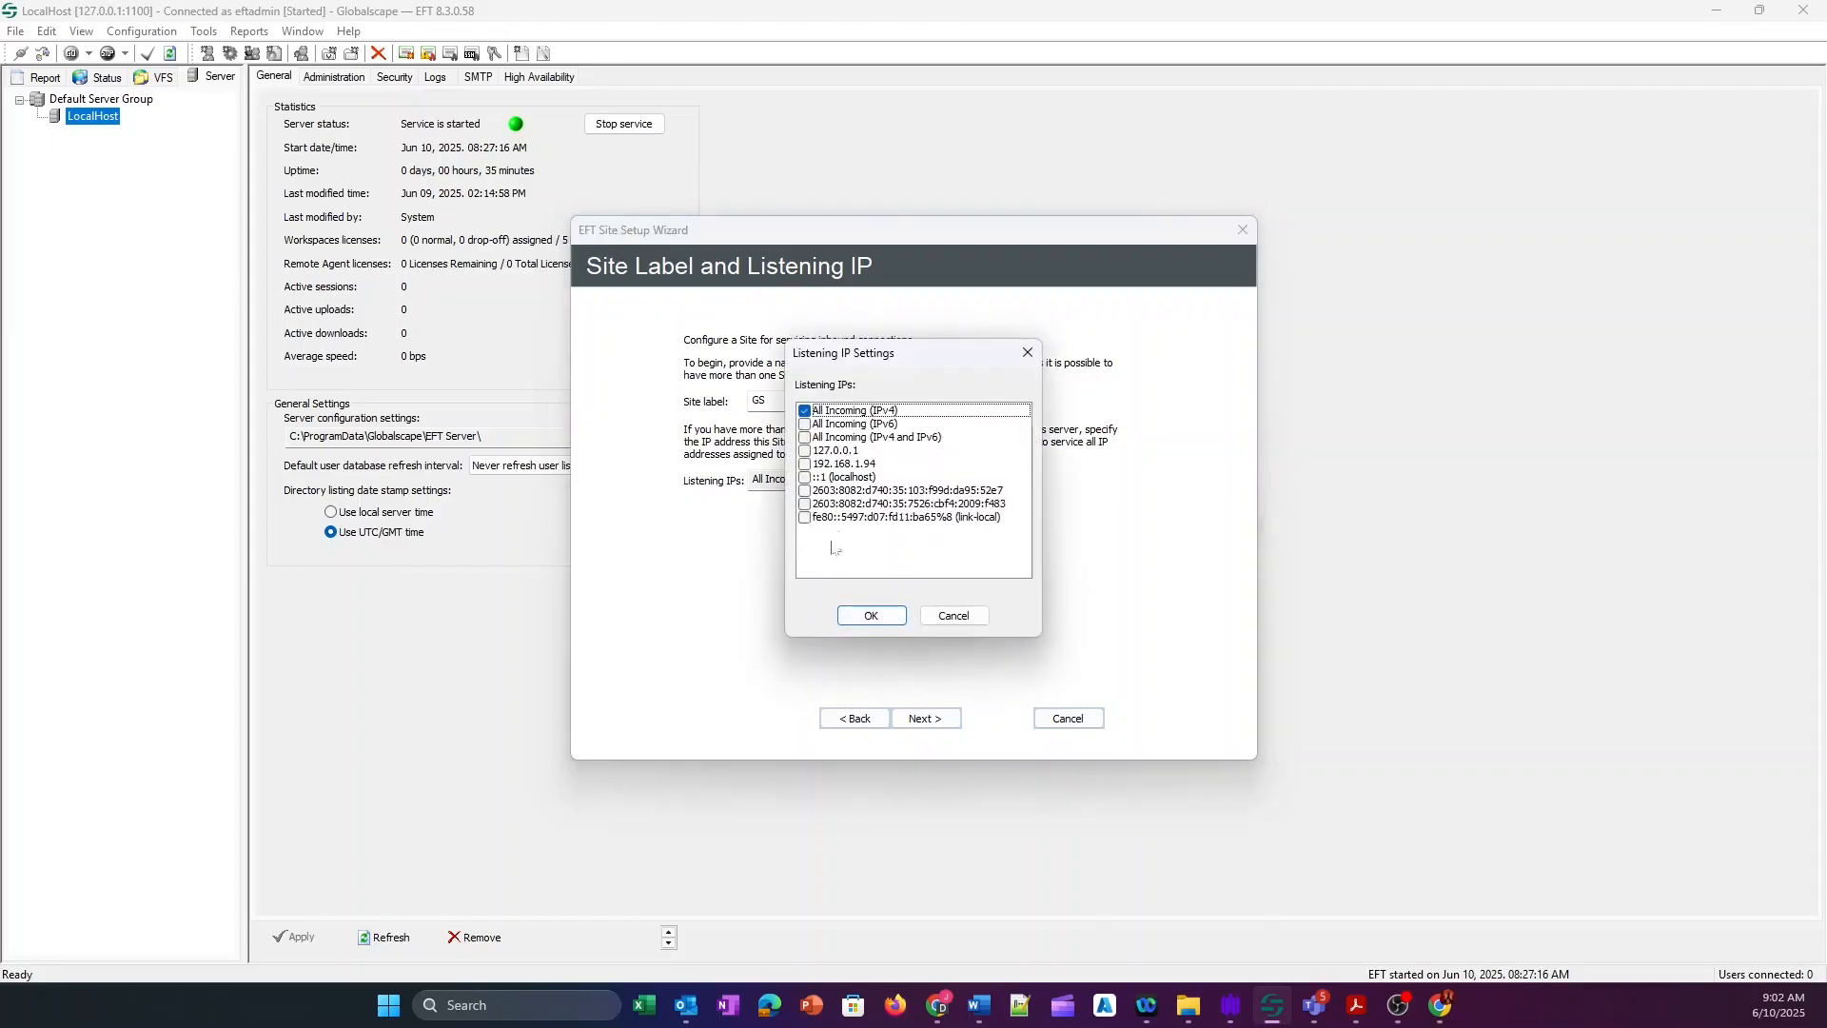
{"action": "left_click", "coordinate": [944, 618]}
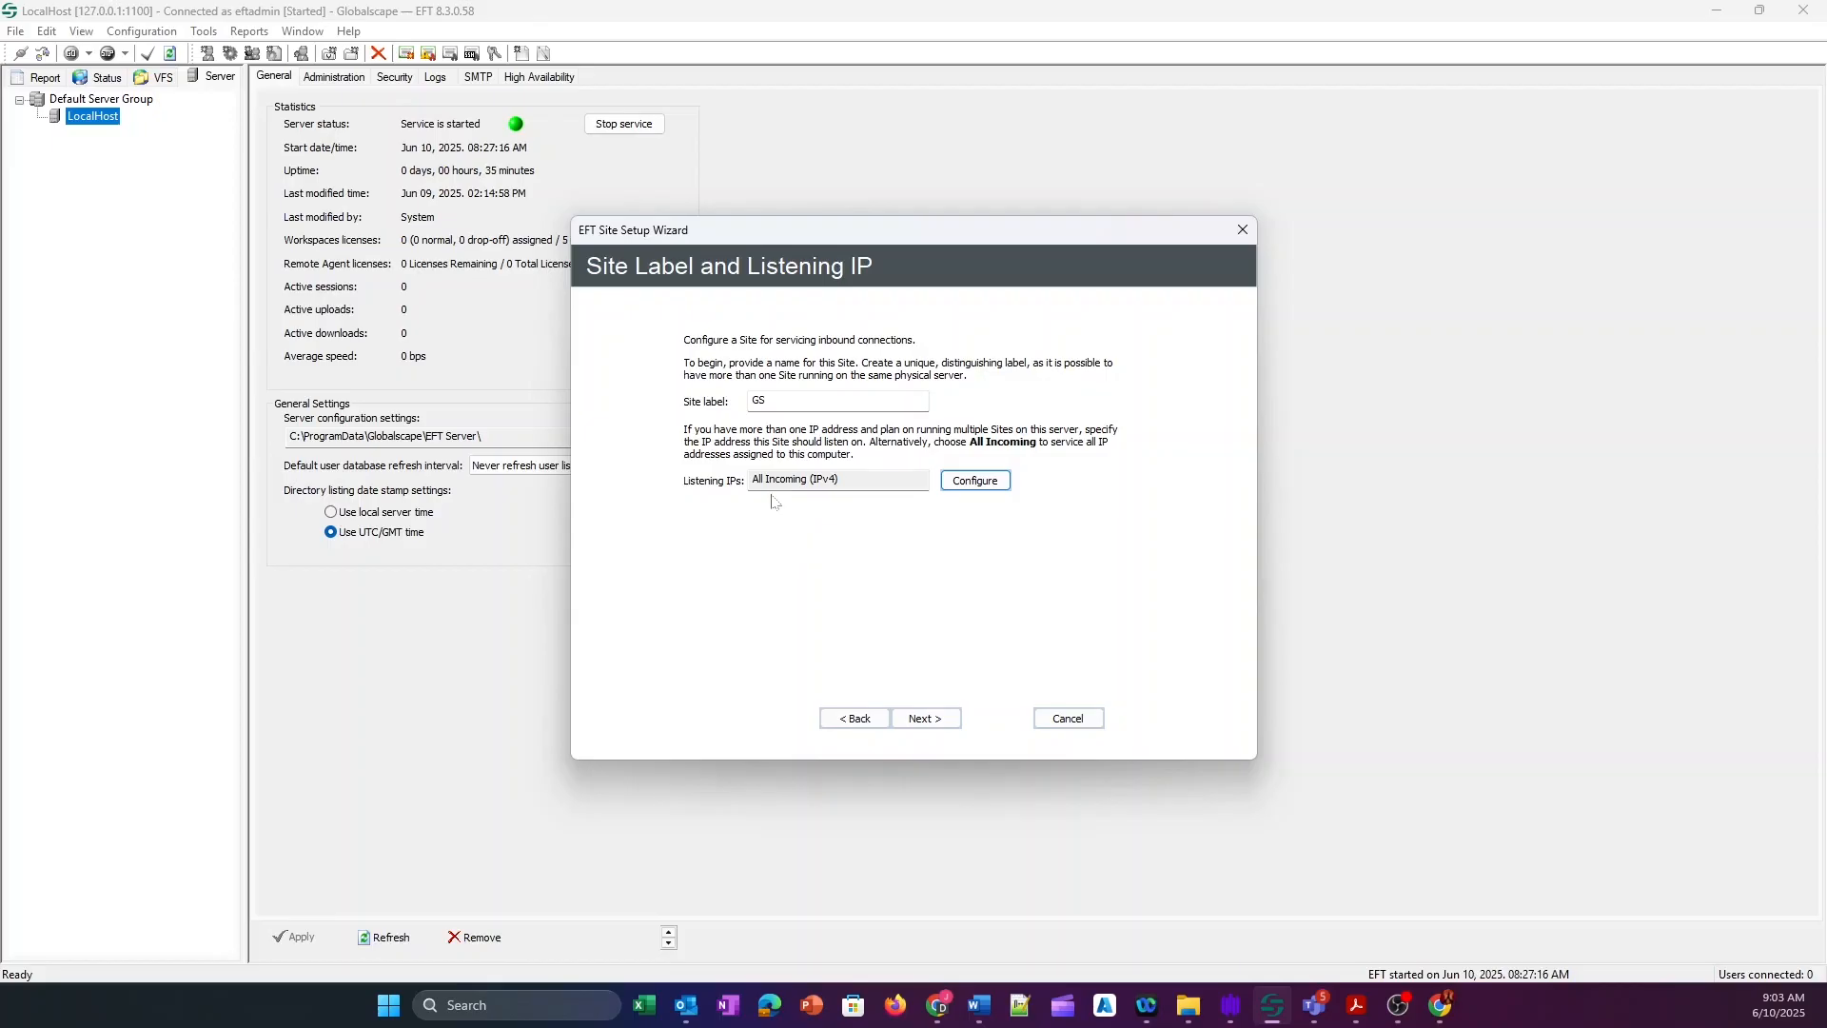
{"action": "left_click", "coordinate": [921, 719]}
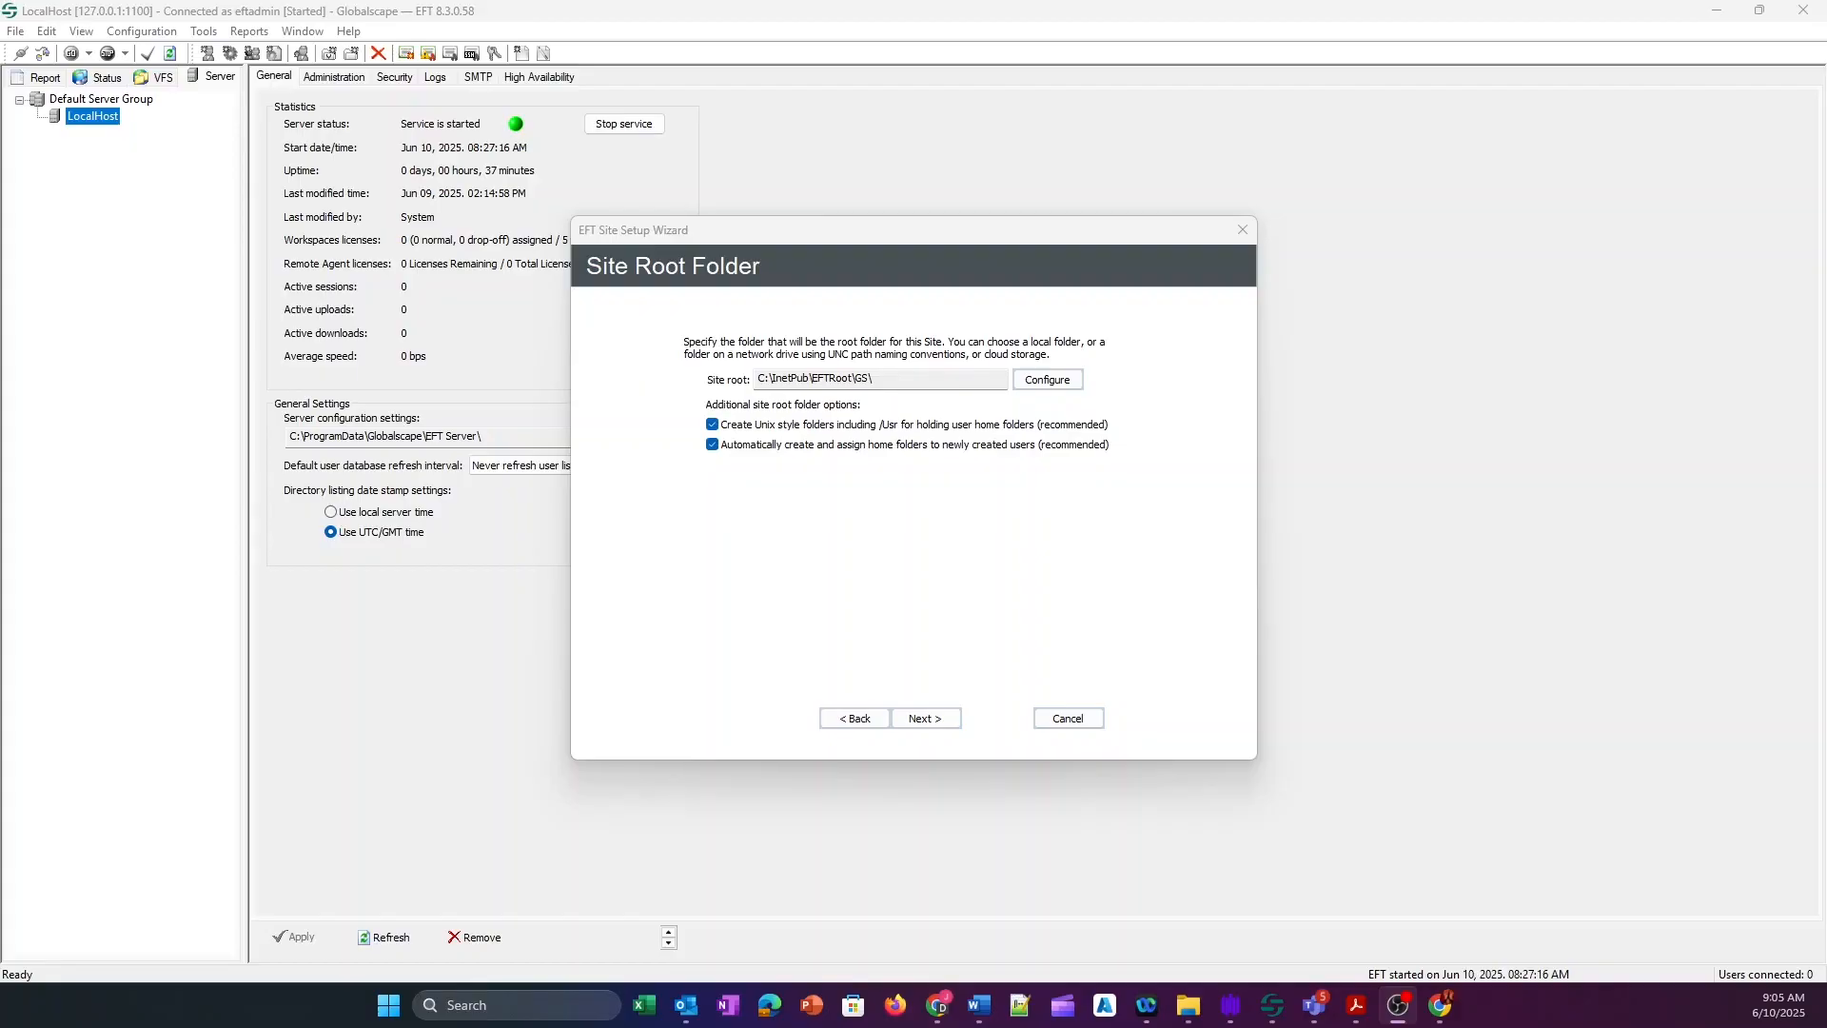
Open the configuration for site root C:\InetPub\EFTRoot\GS\.
{"action": "left_click", "coordinate": [928, 379]}
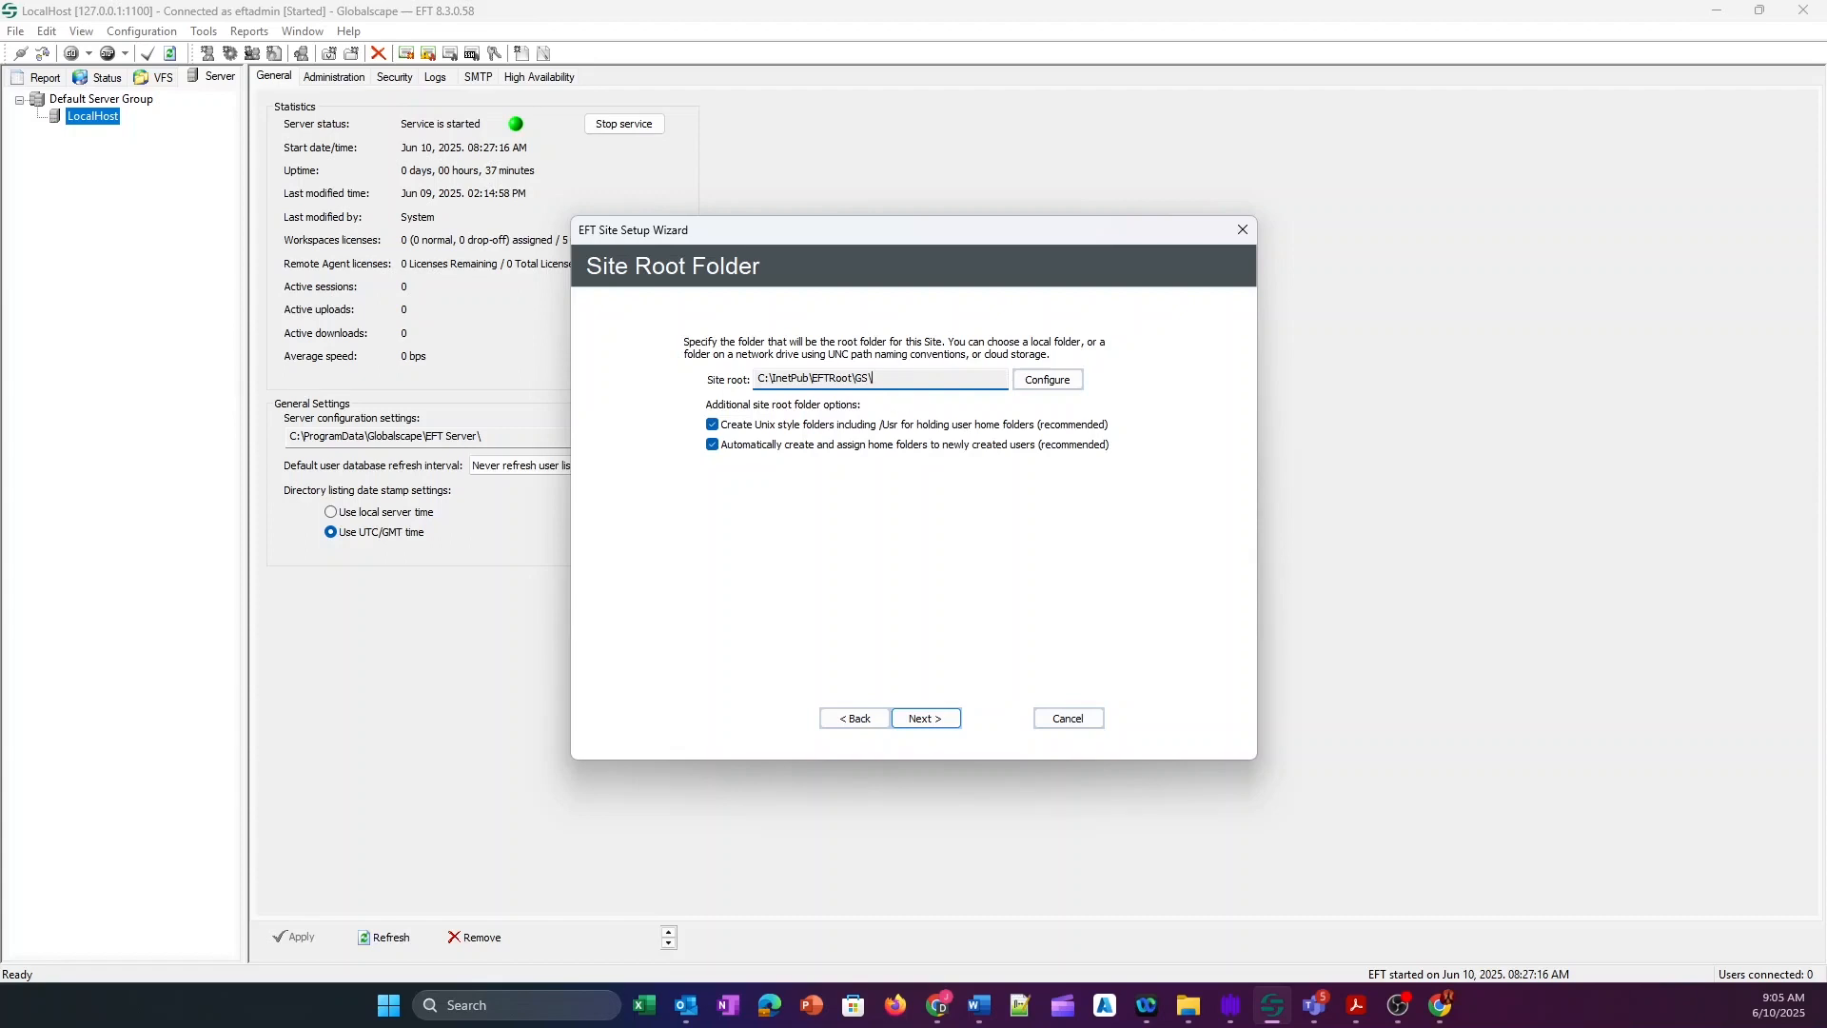
{"action": "left_click", "coordinate": [1027, 378]}
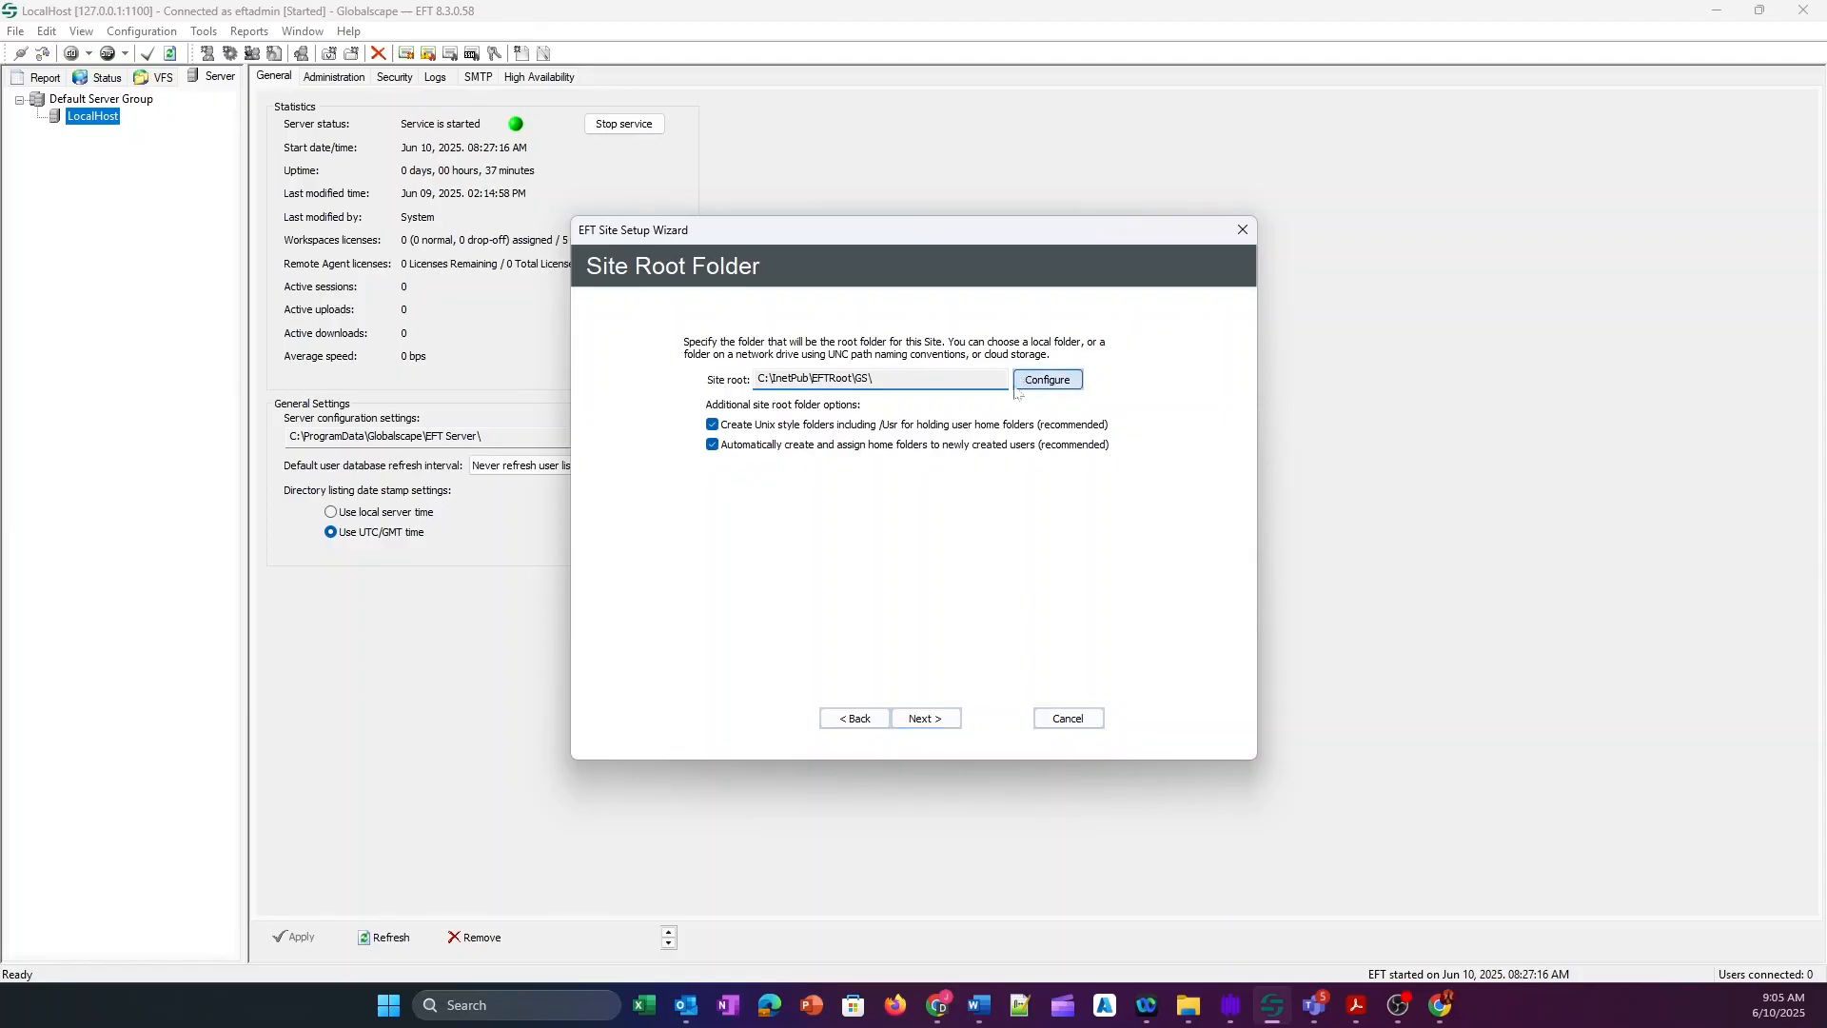
Look at the Cloud Storage type and its provider list, then cancel to keep the local root.
{"action": "left_click", "coordinate": [1025, 460]}
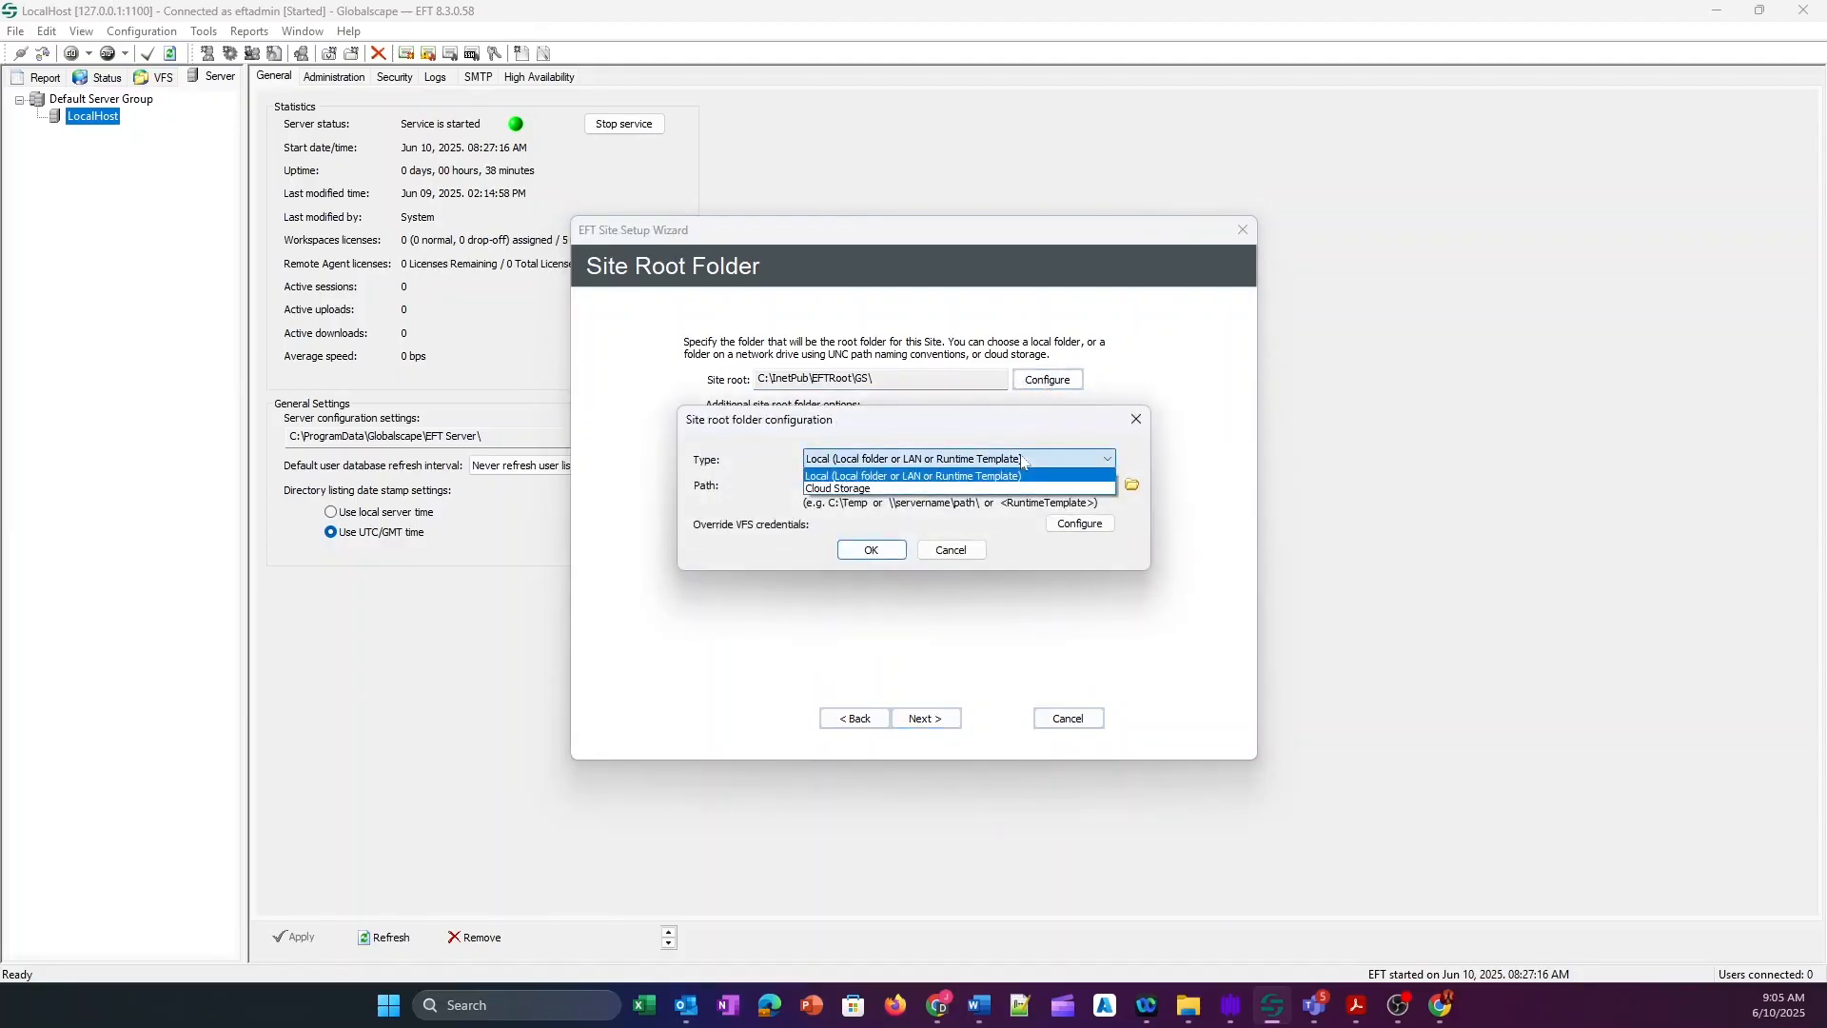
{"action": "left_click", "coordinate": [986, 489]}
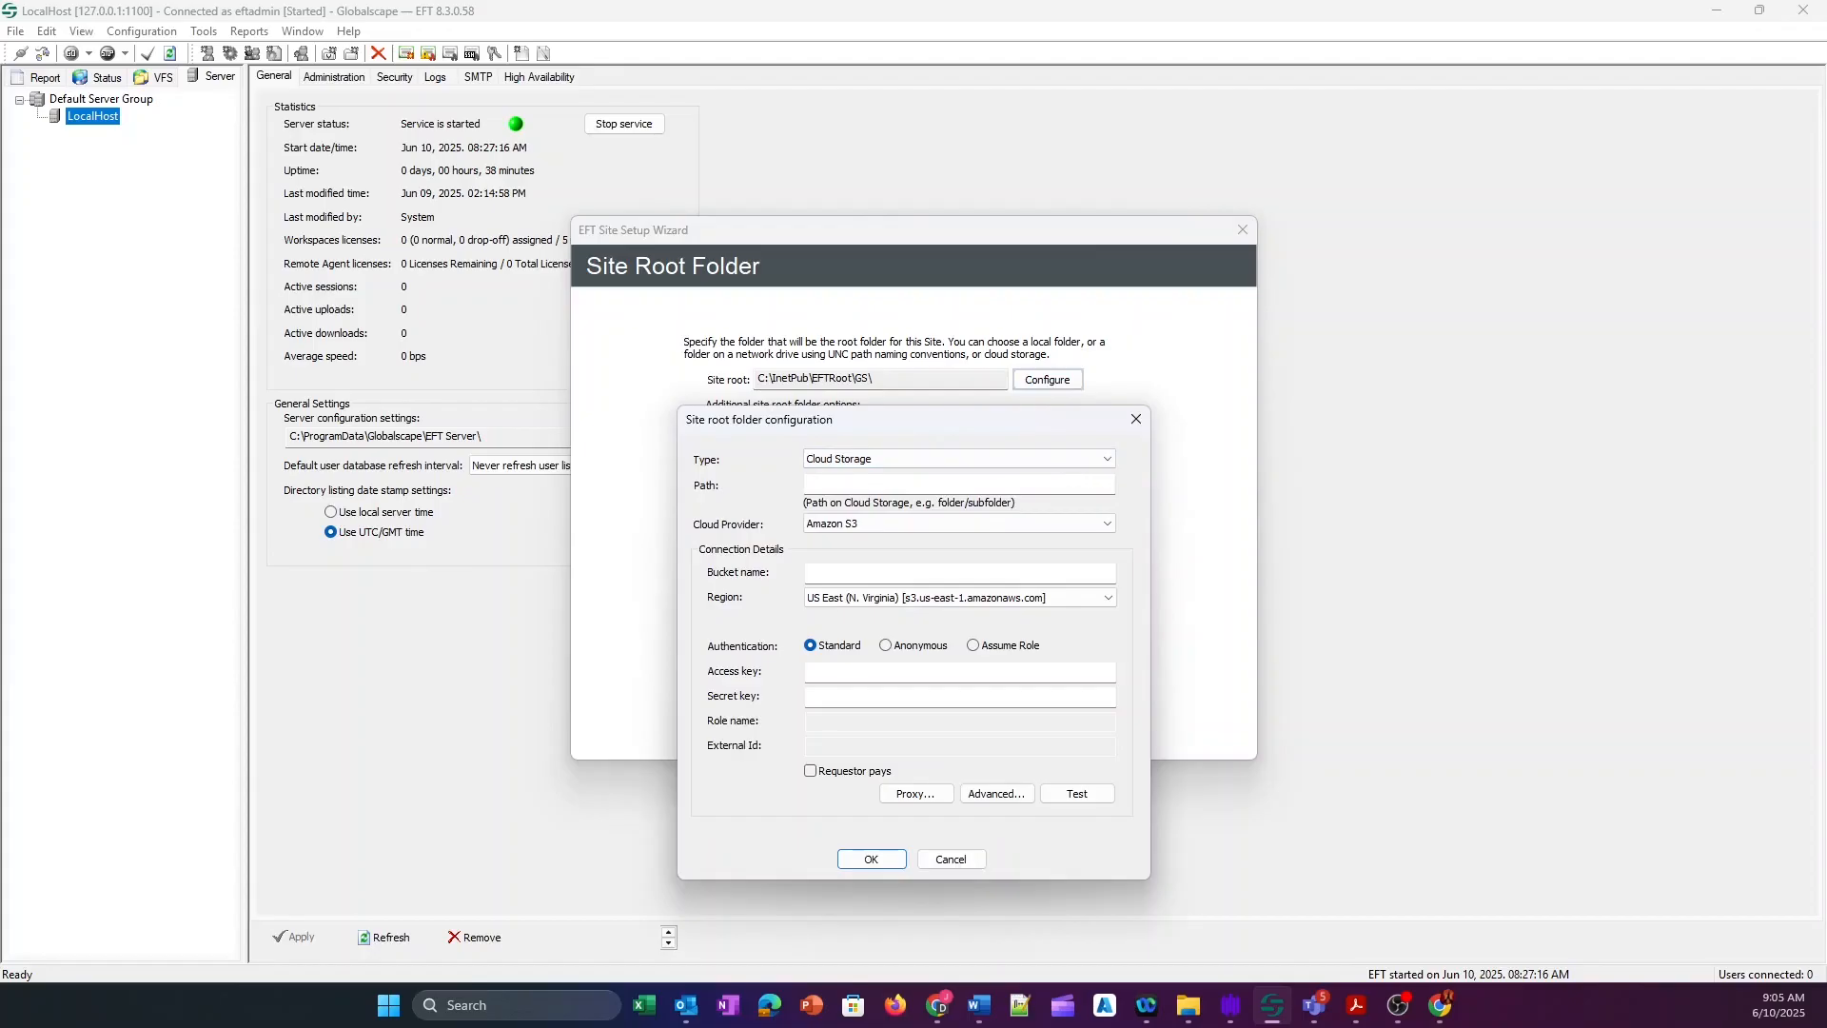
{"action": "left_click", "coordinate": [941, 525]}
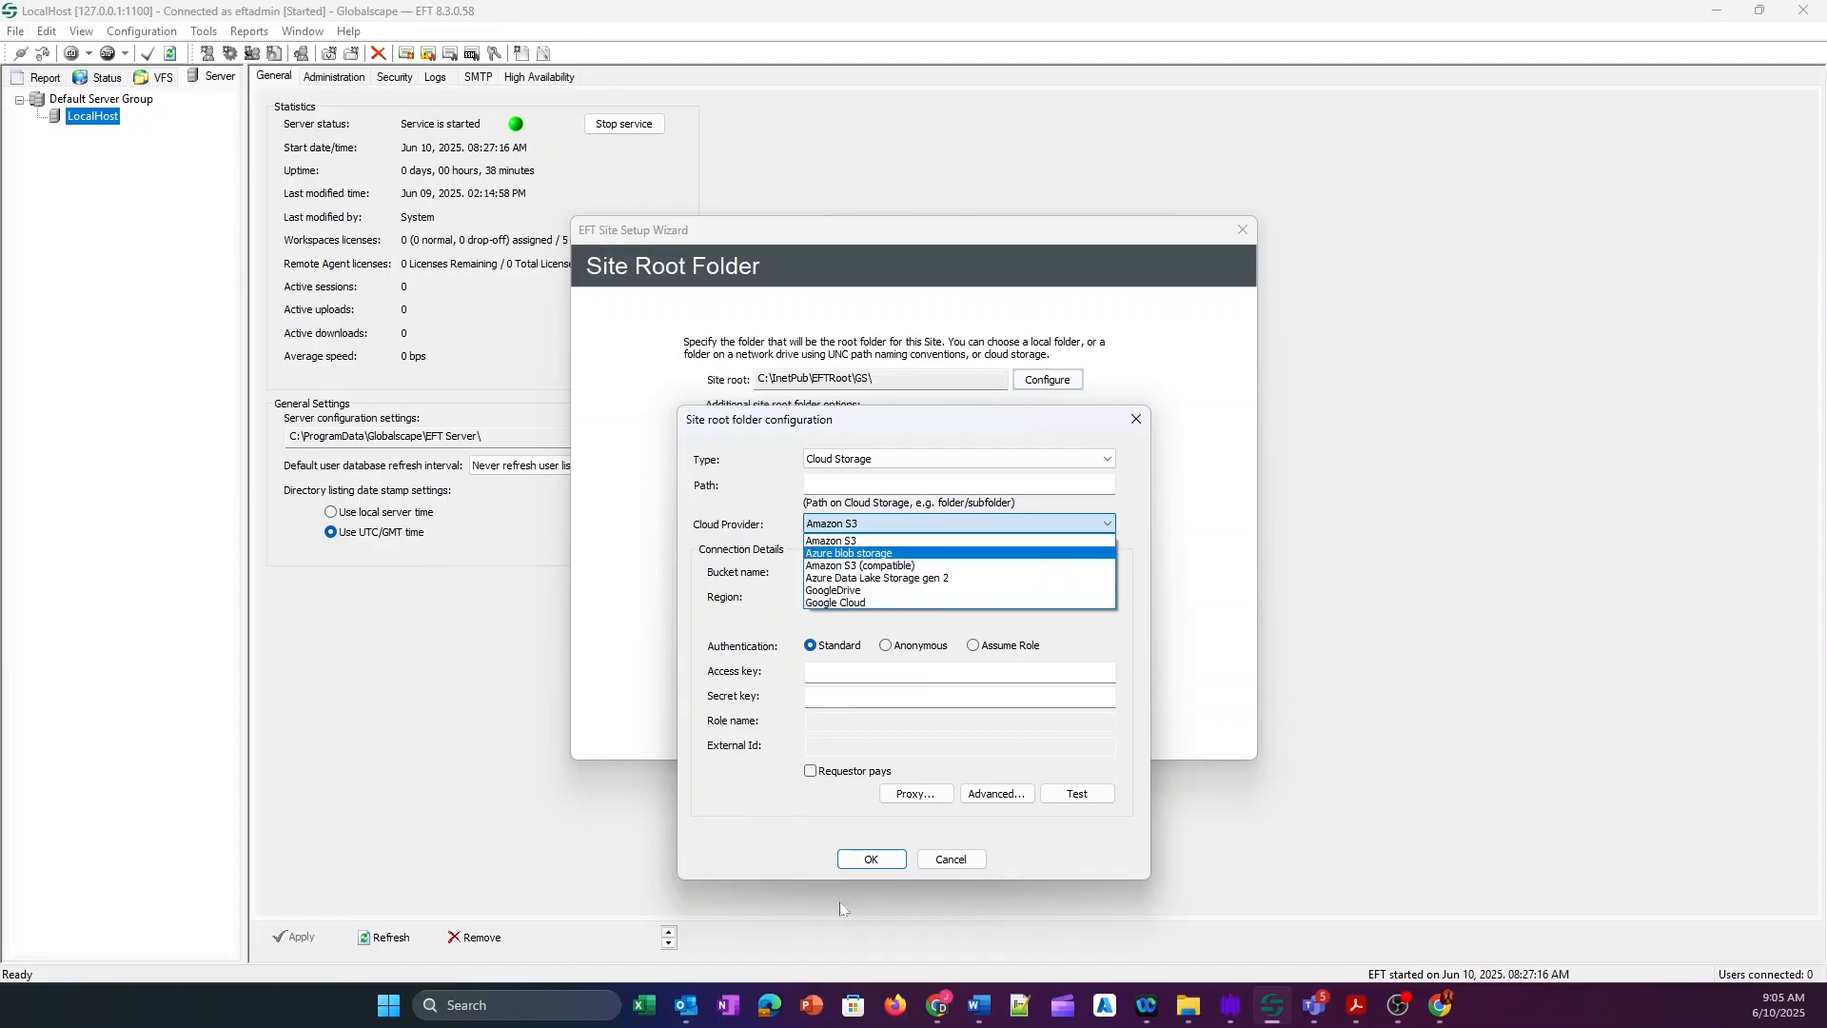
{"action": "left_click", "coordinate": [950, 857]}
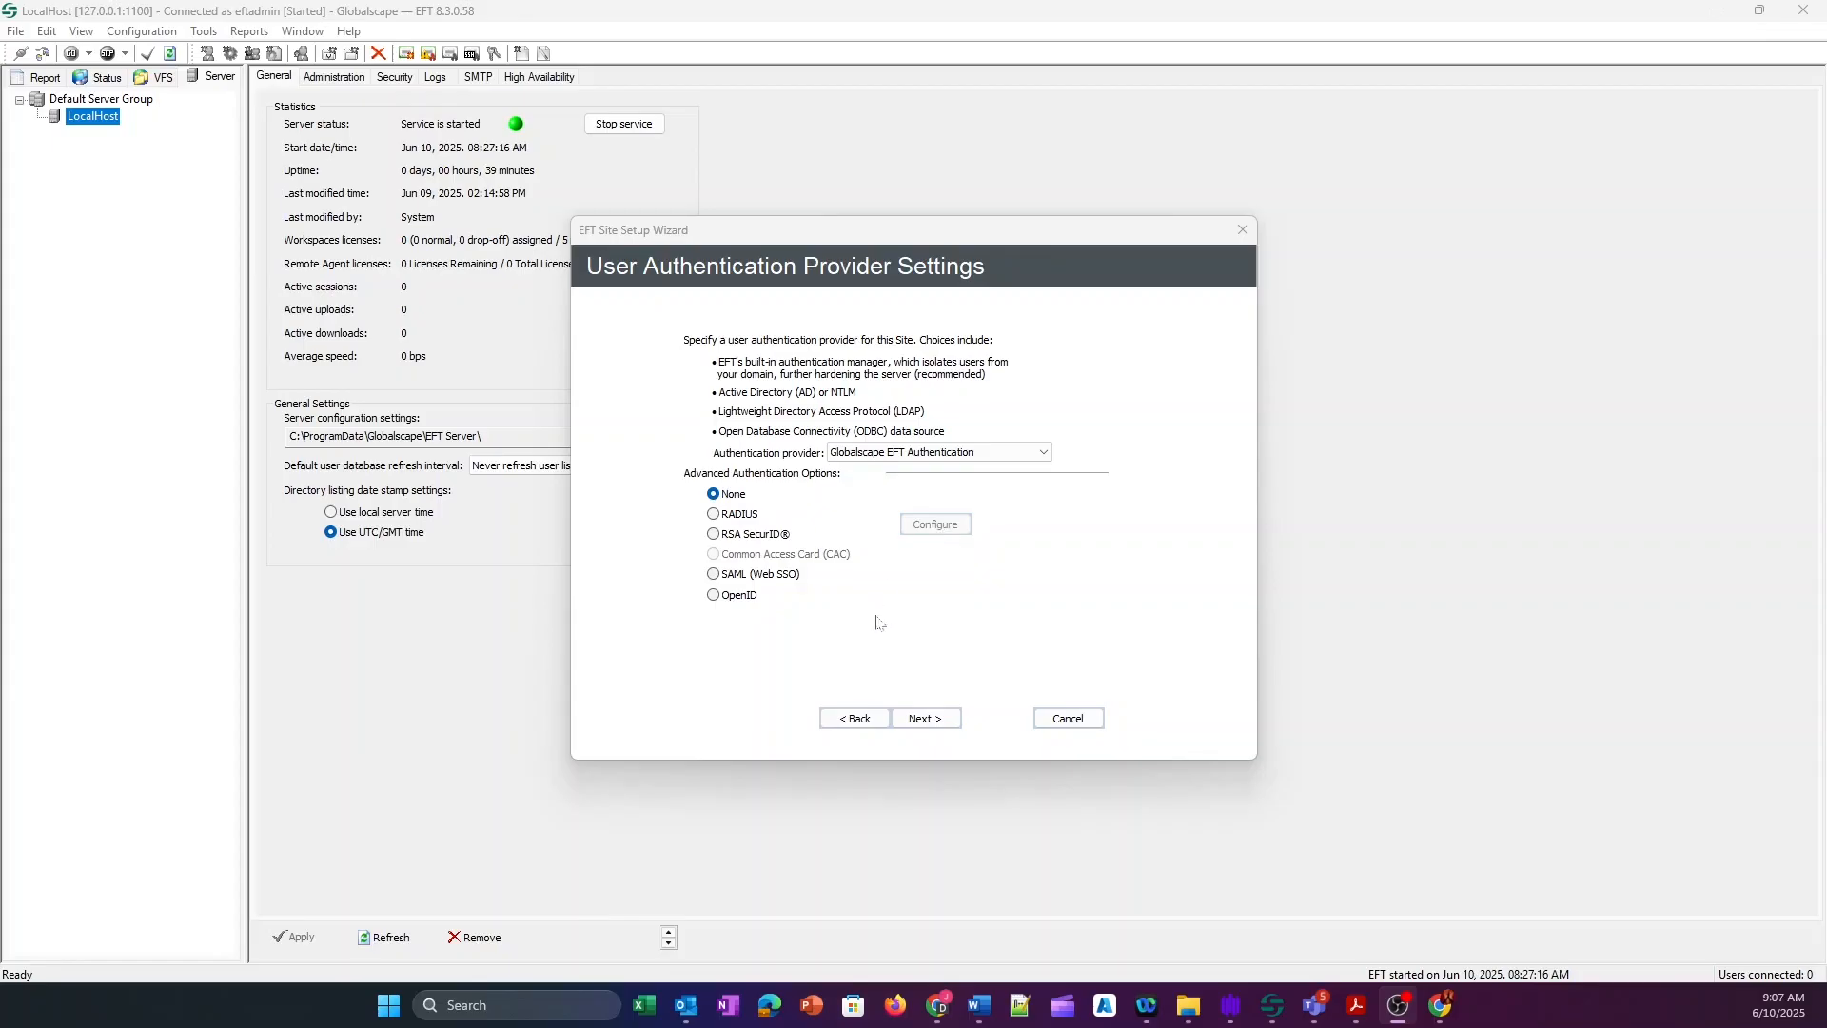
Choose Globalscape EFT Authentication as the provider, leaving advanced options at None.
{"action": "left_click", "coordinate": [1015, 454]}
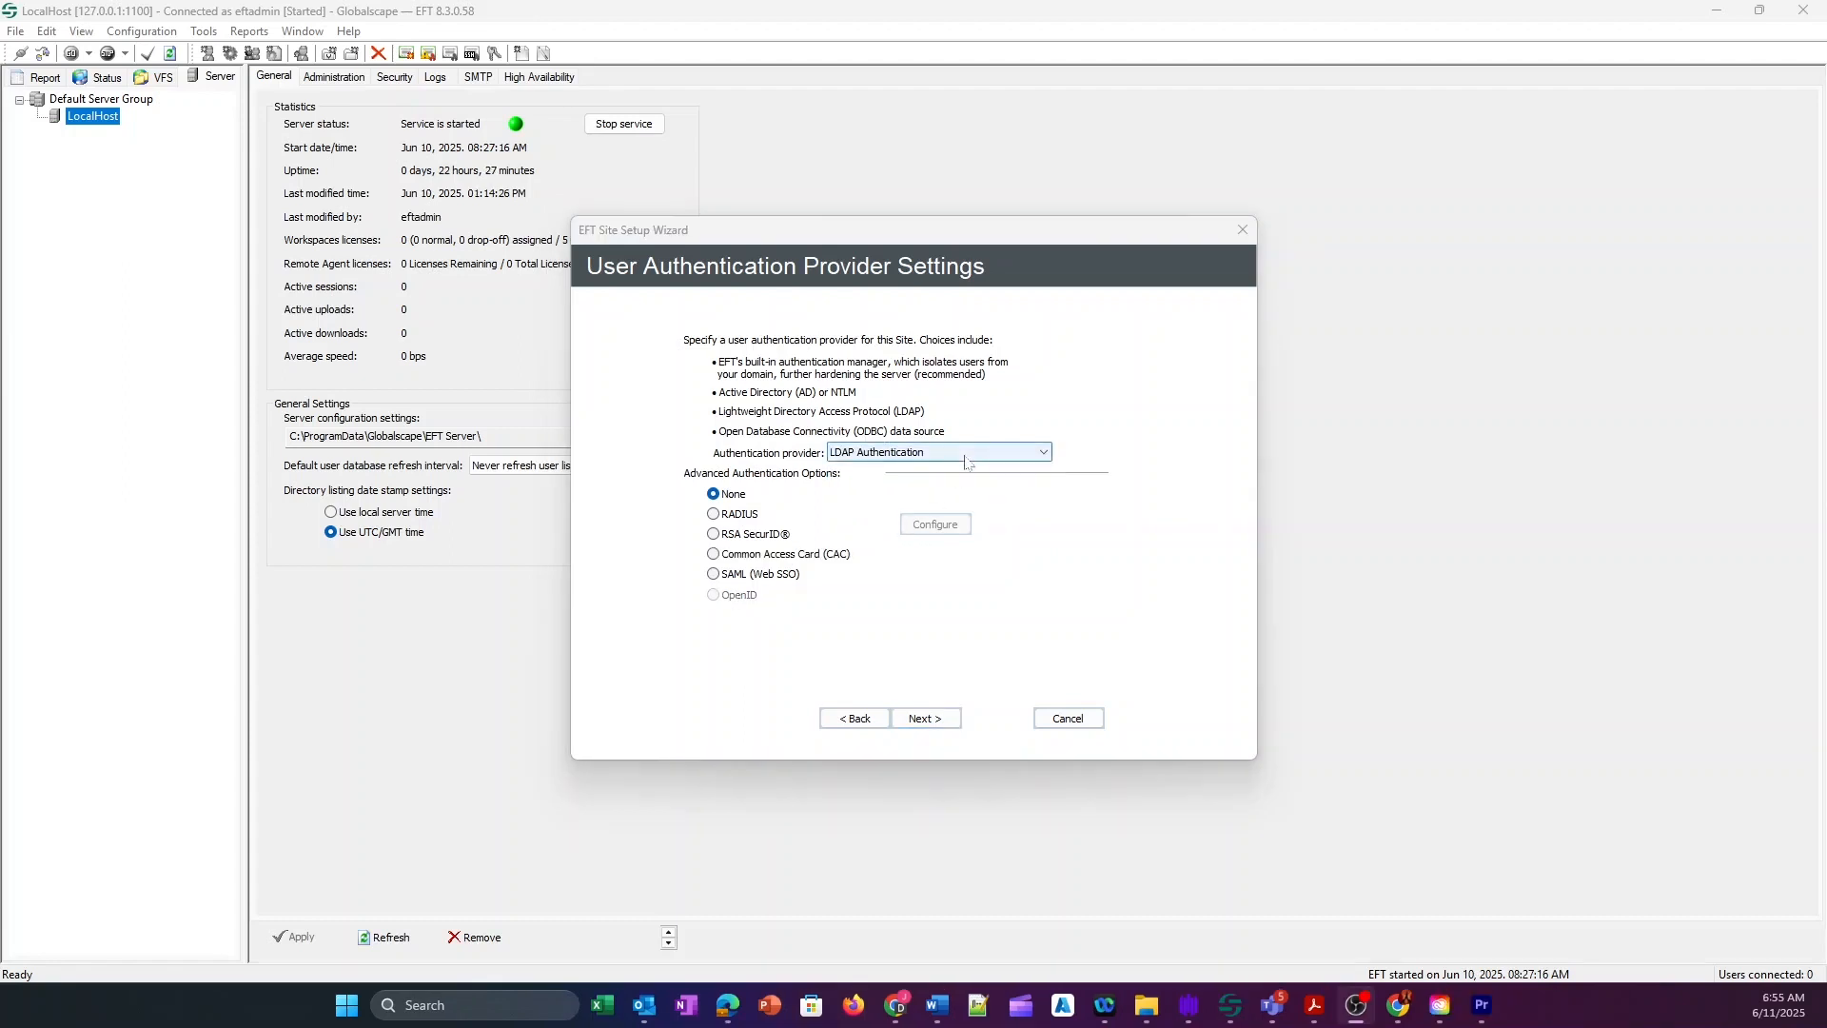
{"action": "left_click", "coordinate": [942, 452]}
{"action": "left_click", "coordinate": [928, 470]}
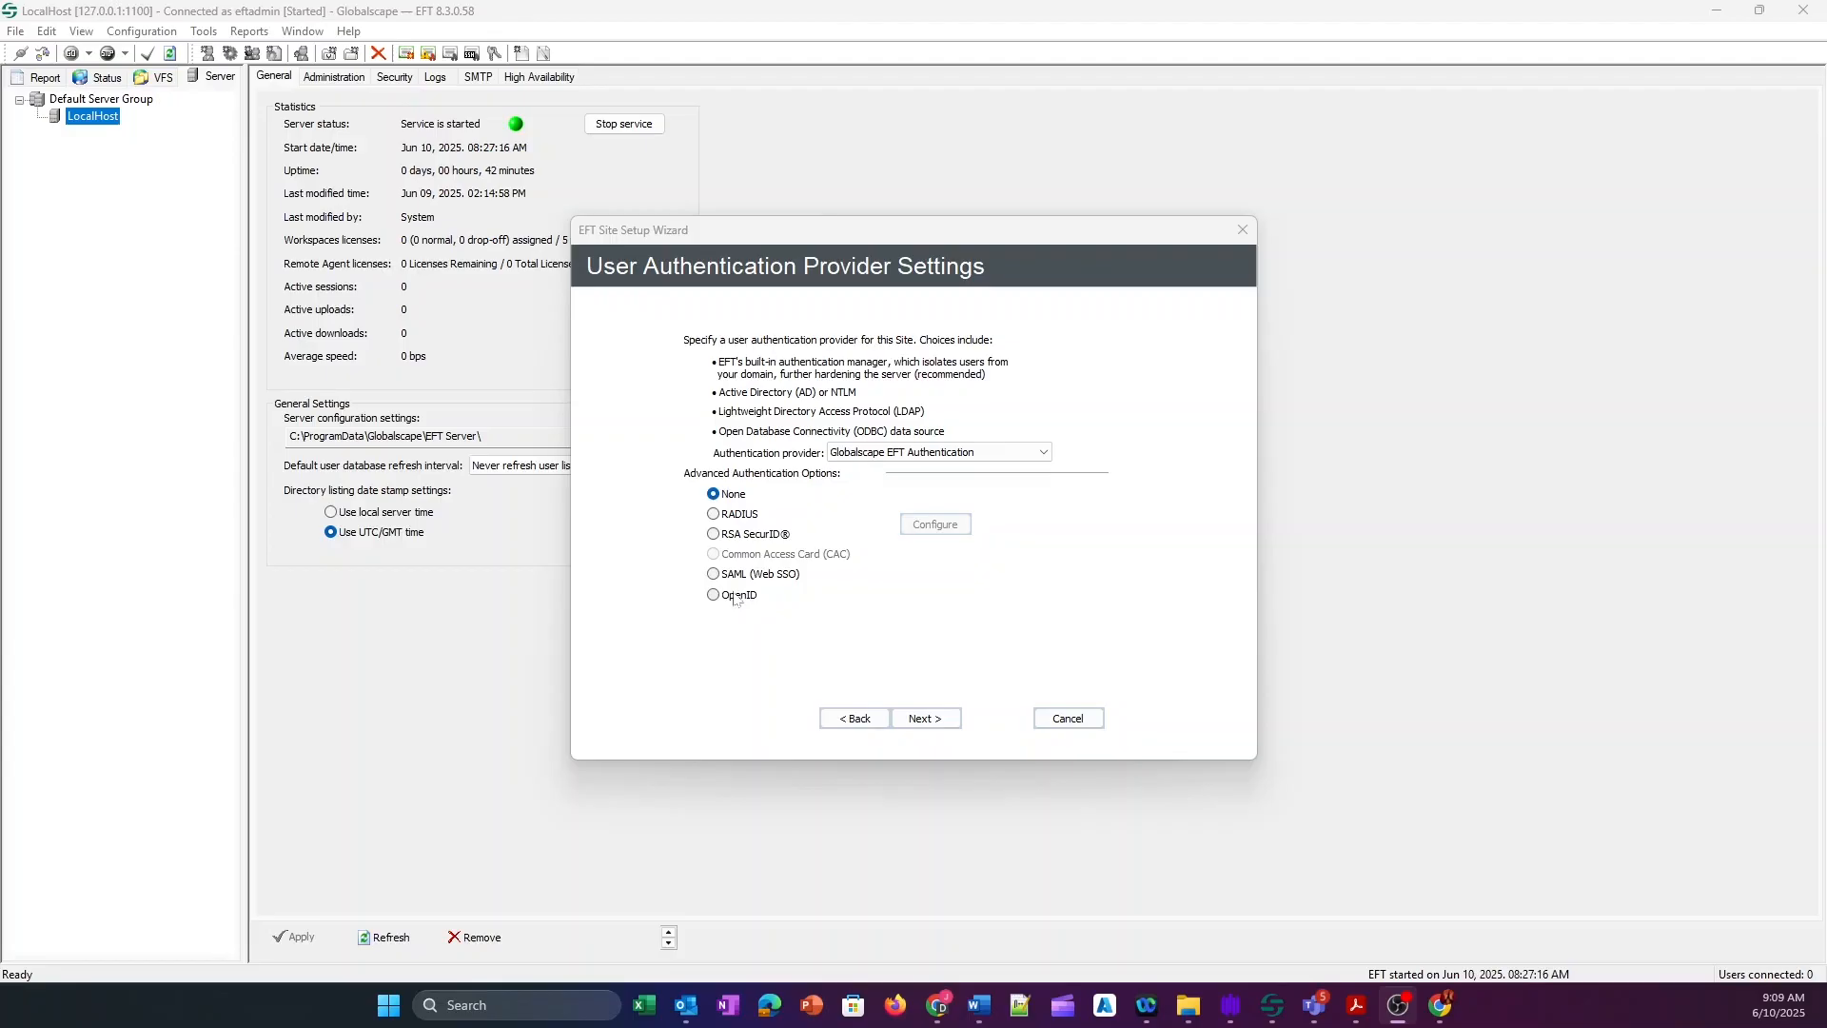
Pass the DMZ Gateway page with 'I'm not using DMZ Gateway' left selected.
{"action": "left_click", "coordinate": [924, 719]}
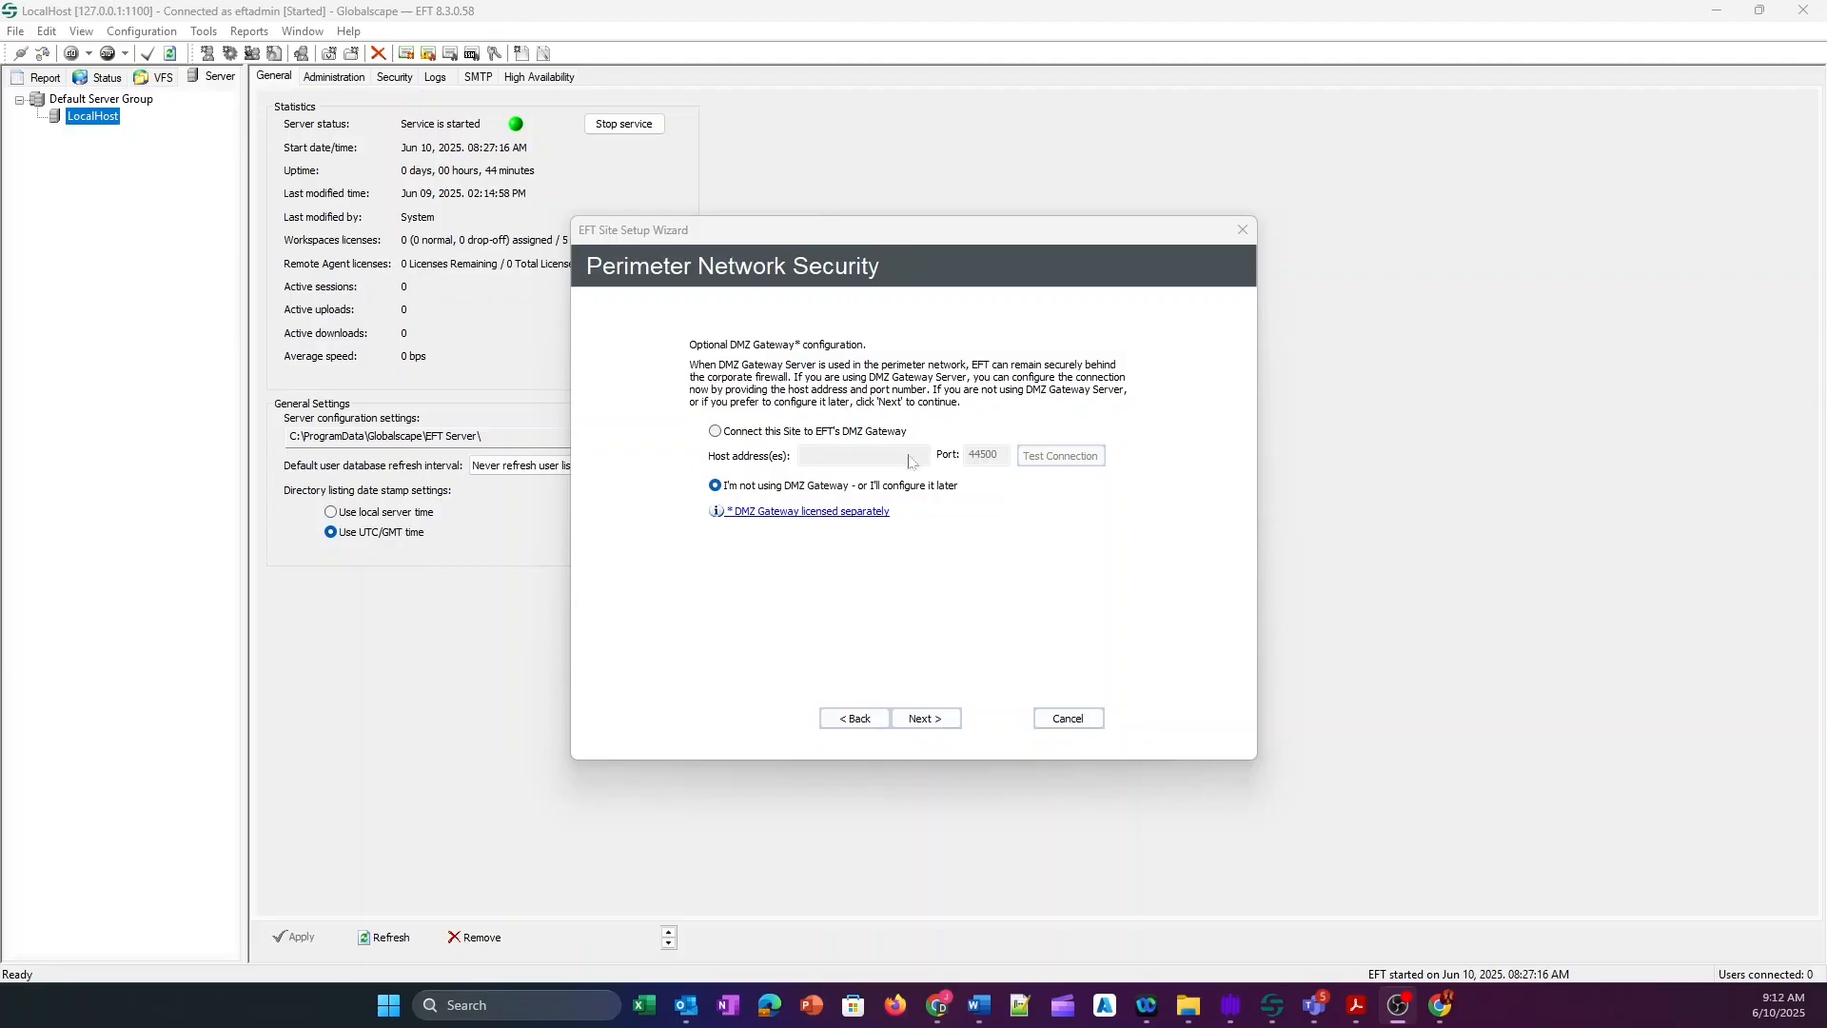
{"action": "left_click", "coordinate": [925, 718]}
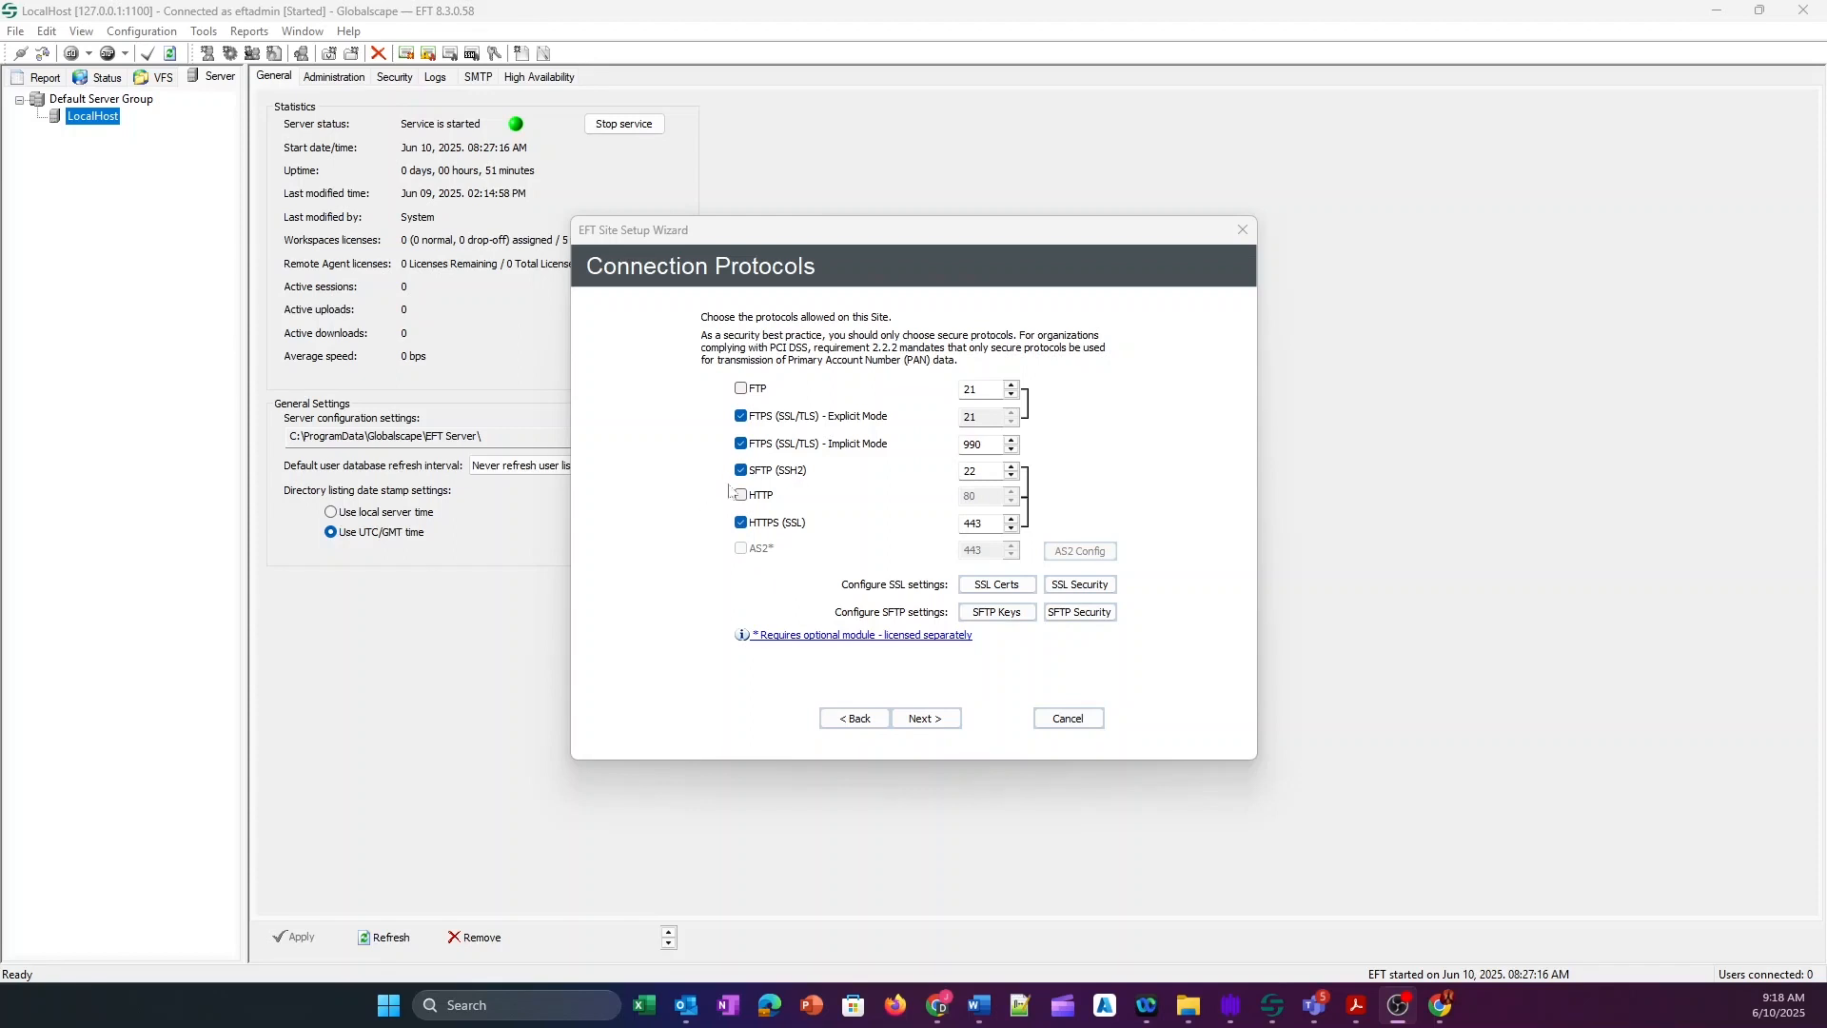
Disable FTPS Explicit and Implicit so only SFTP 22 and HTTPS 443 remain, then go to SFTP Keys.
{"action": "left_click", "coordinate": [740, 416]}
{"action": "left_click", "coordinate": [740, 443]}
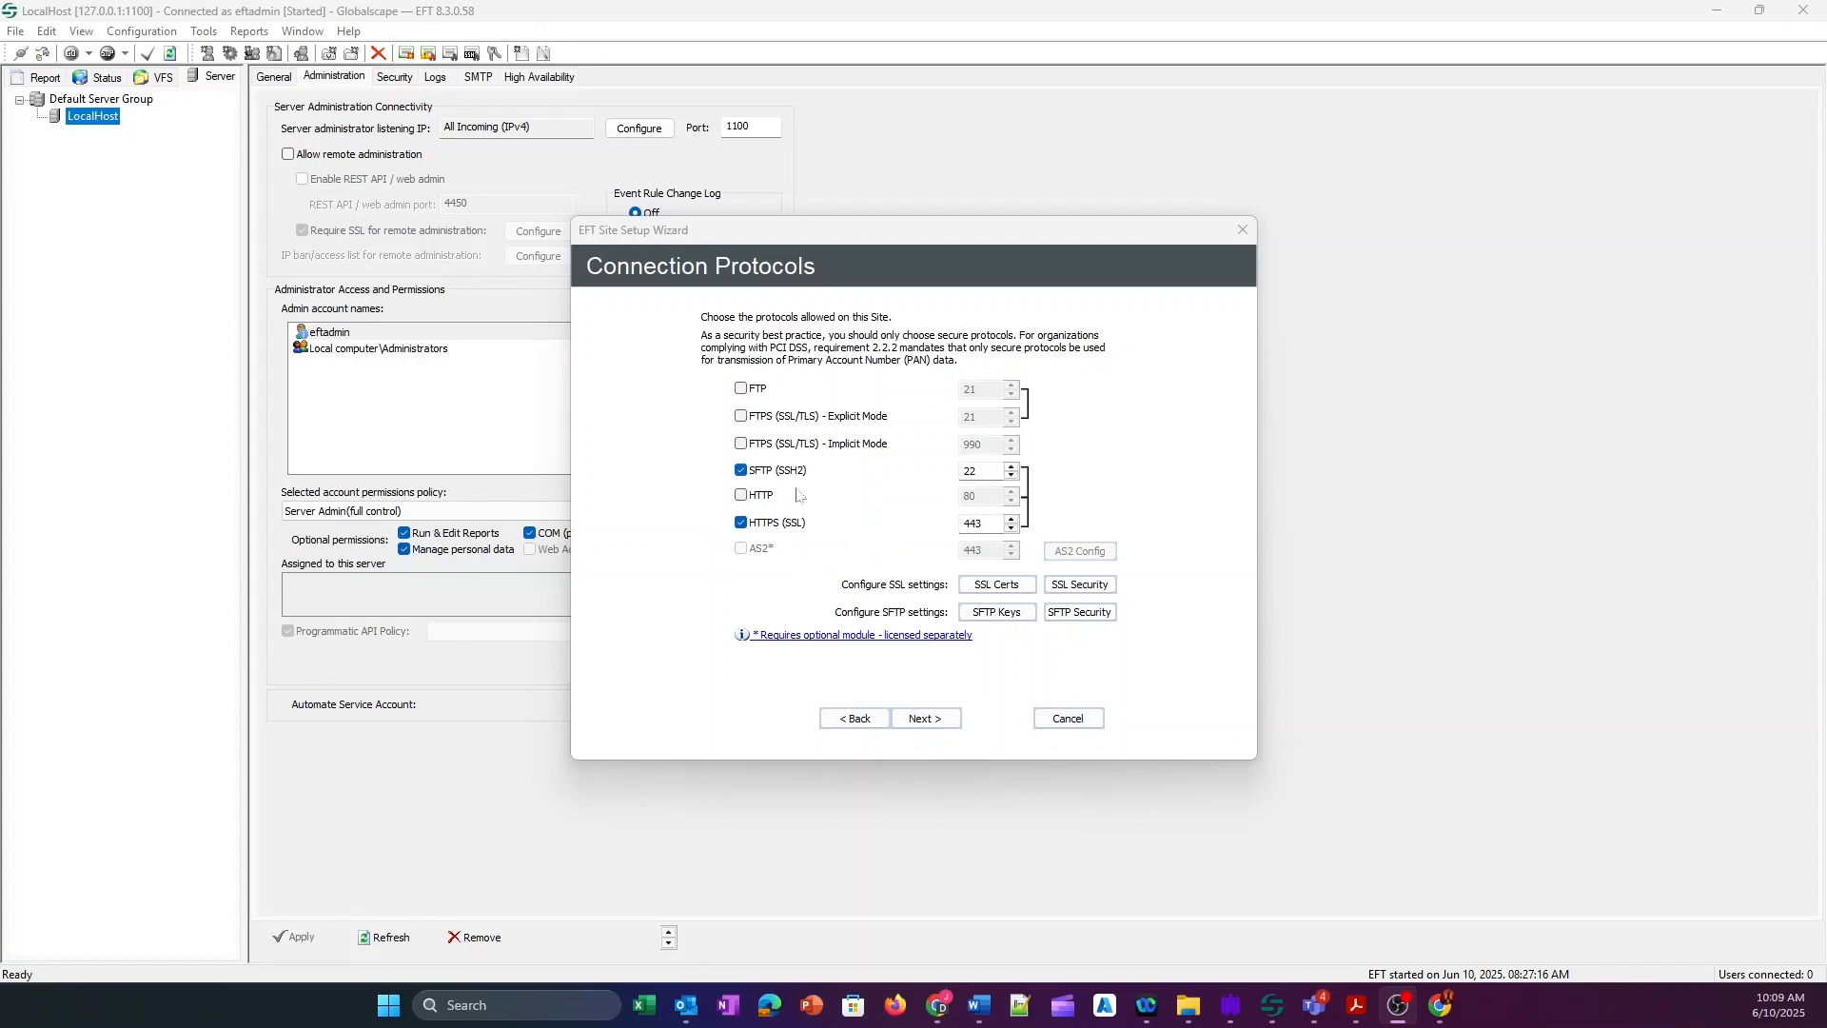
{"action": "left_click", "coordinate": [977, 607]}
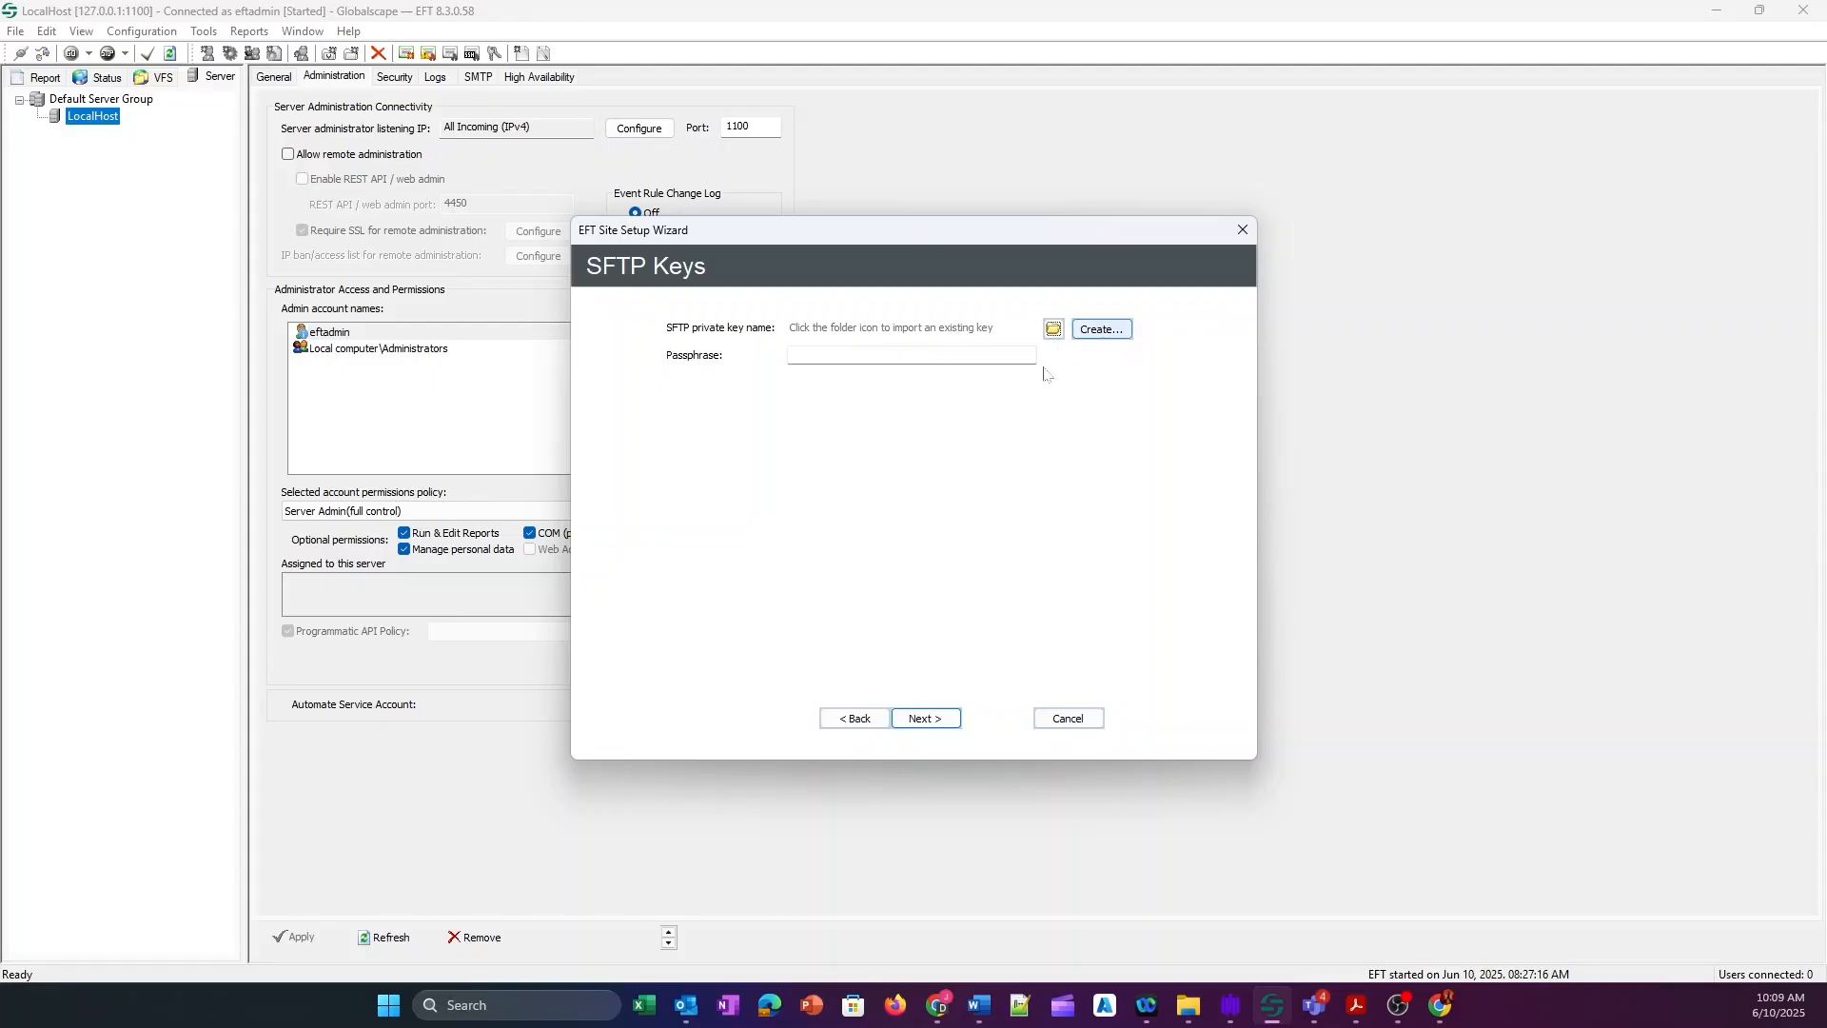
Create a 4096-bit RSA key pair named GS Site Key.
{"action": "left_click", "coordinate": [1101, 329]}
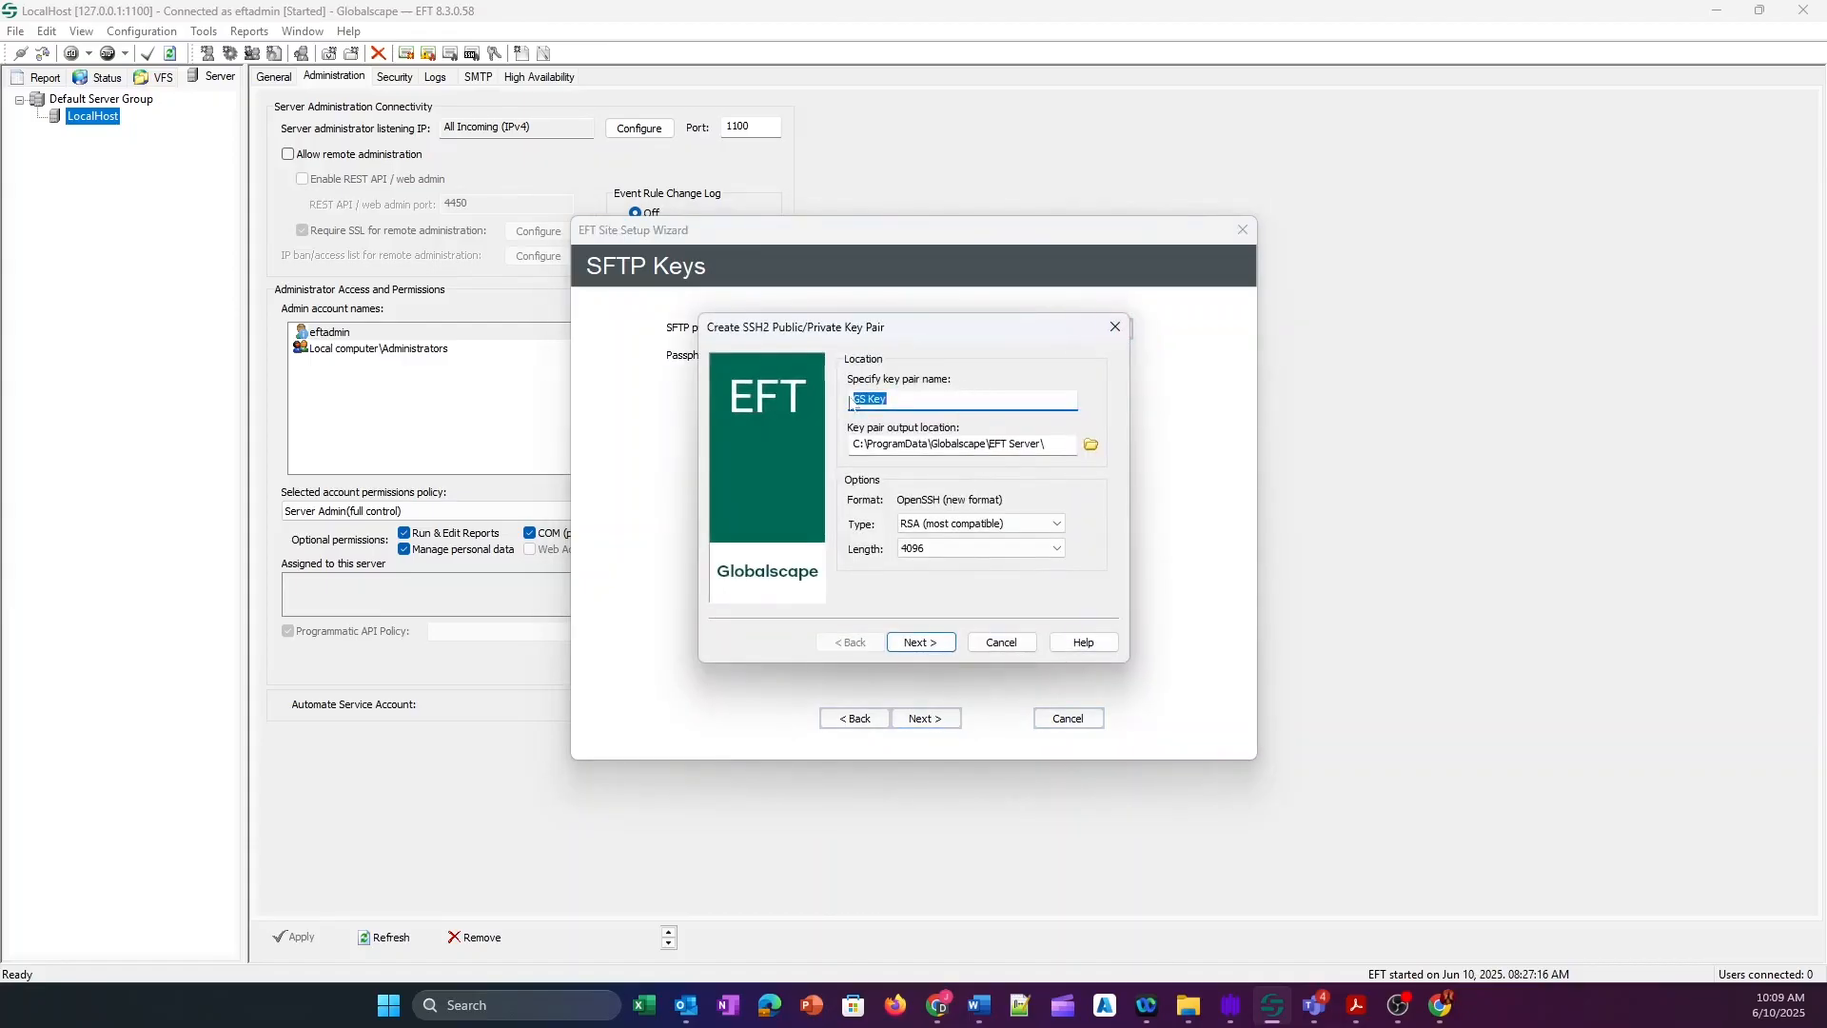
{"action": "left_click_drag", "start_coordinate": [862, 399], "coordinate": [847, 400]}
{"action": "type", "text": "Site"}
{"action": "left_click", "coordinate": [1048, 444]}
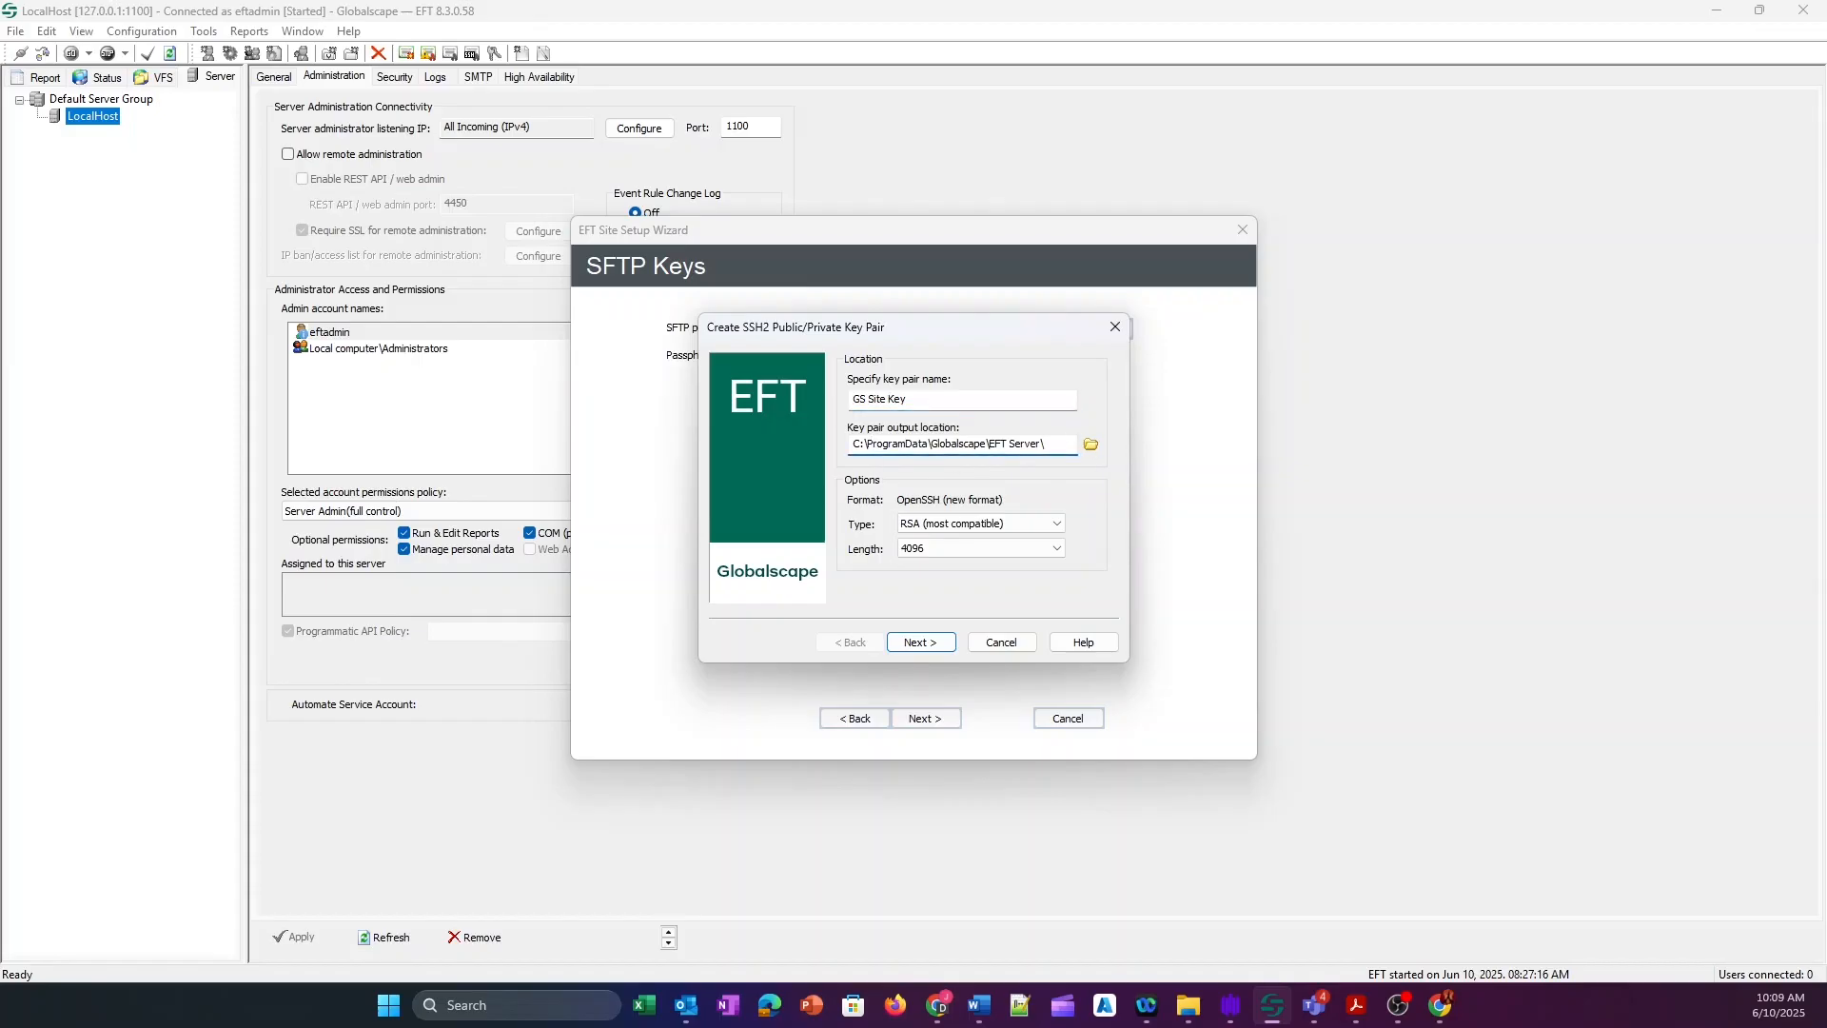
{"action": "left_click", "coordinate": [1030, 524]}
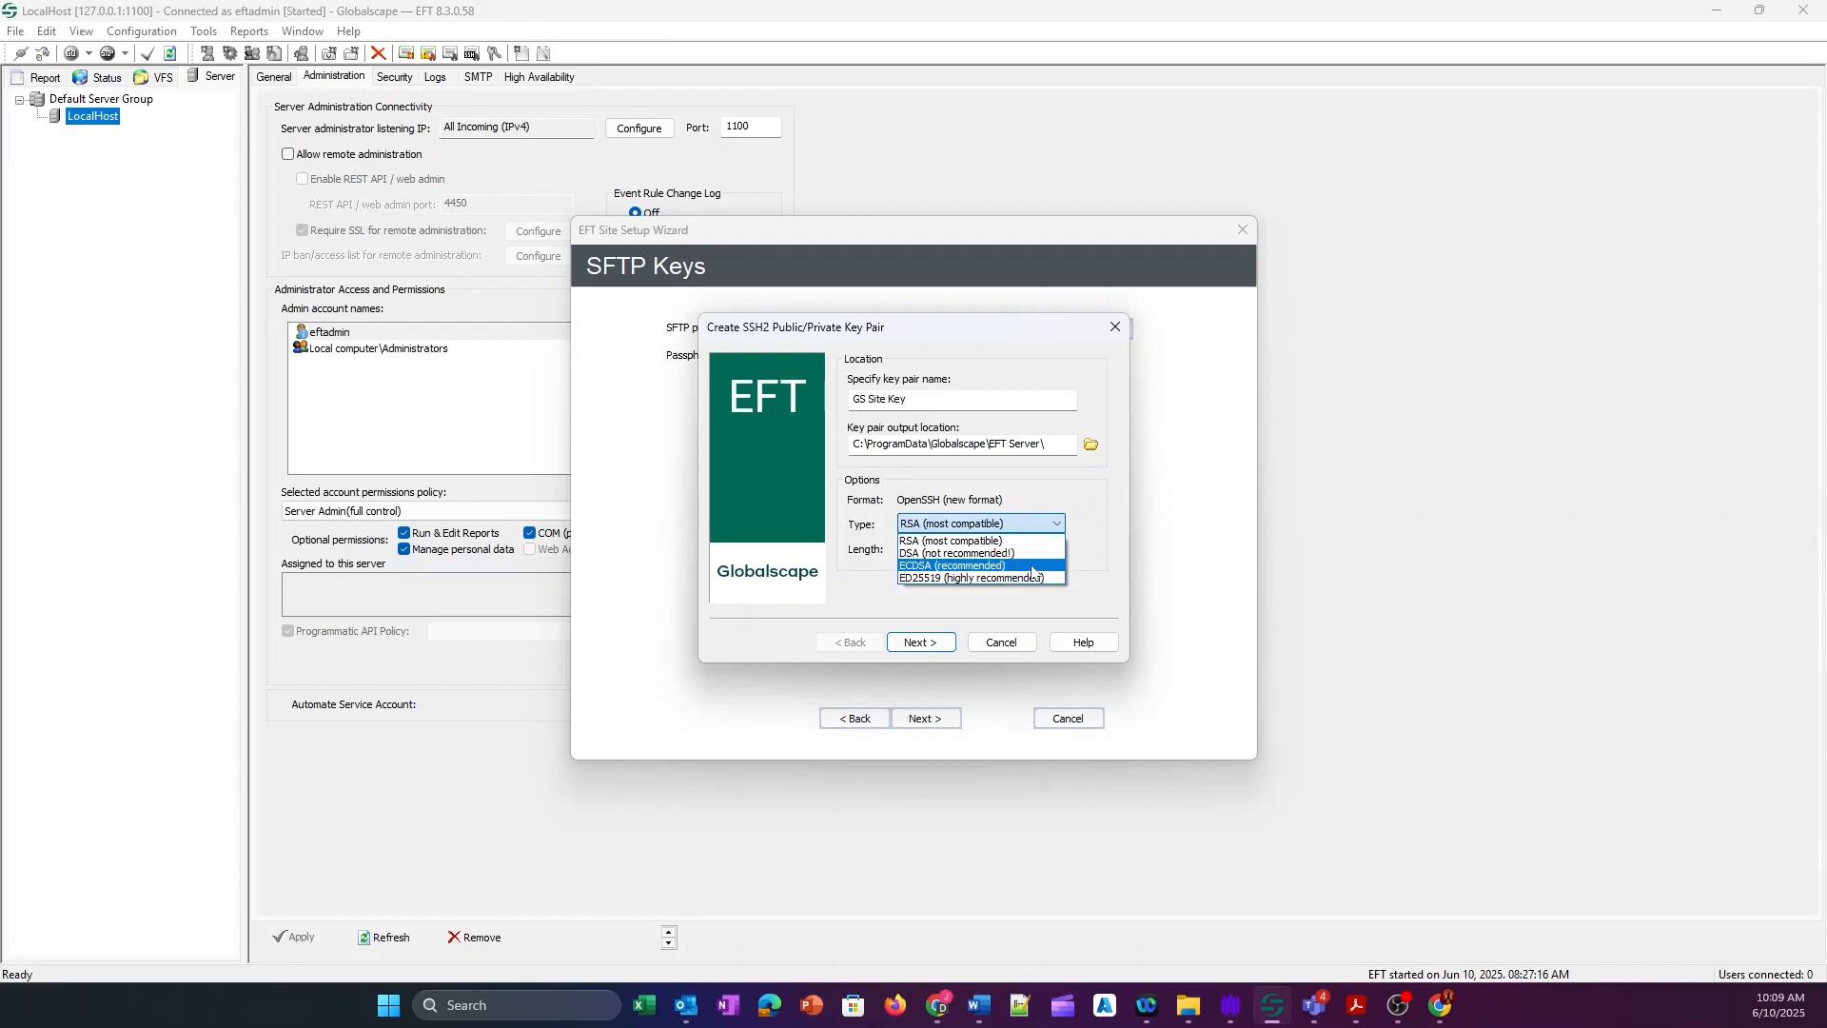
{"action": "left_click", "coordinate": [988, 541]}
{"action": "left_click", "coordinate": [961, 549]}
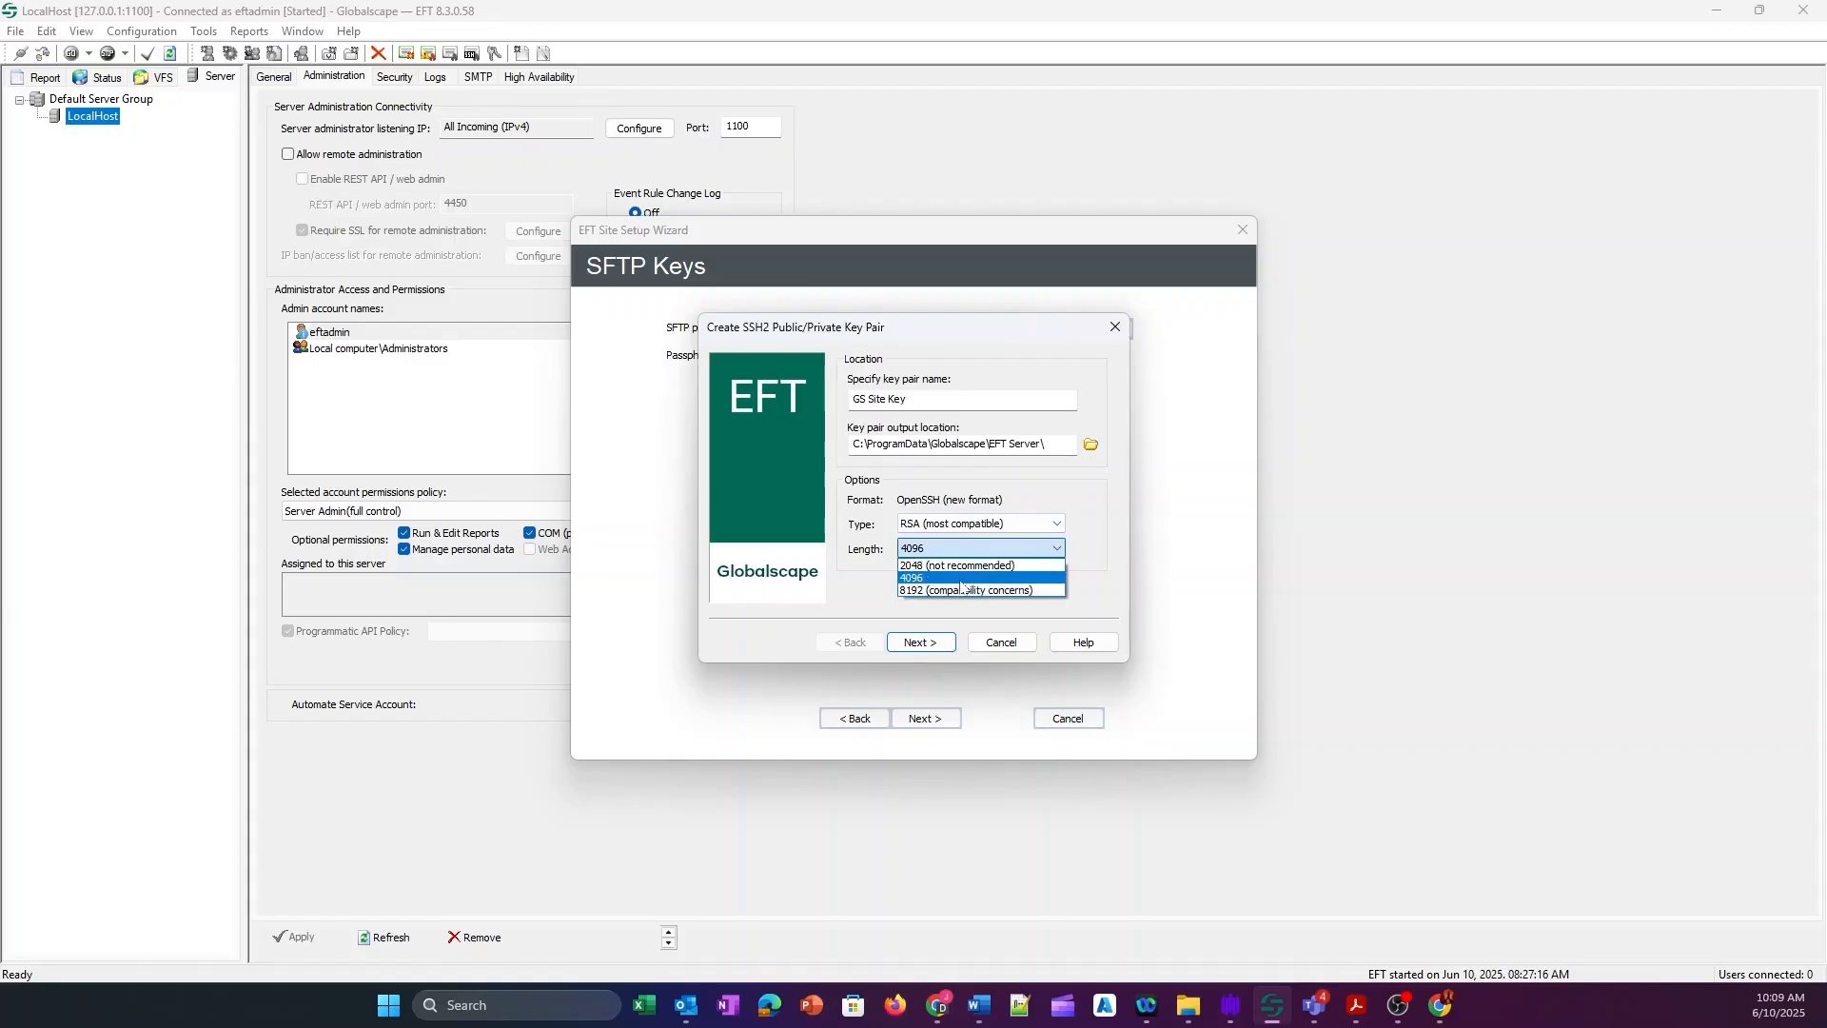
{"action": "left_click", "coordinate": [961, 581]}
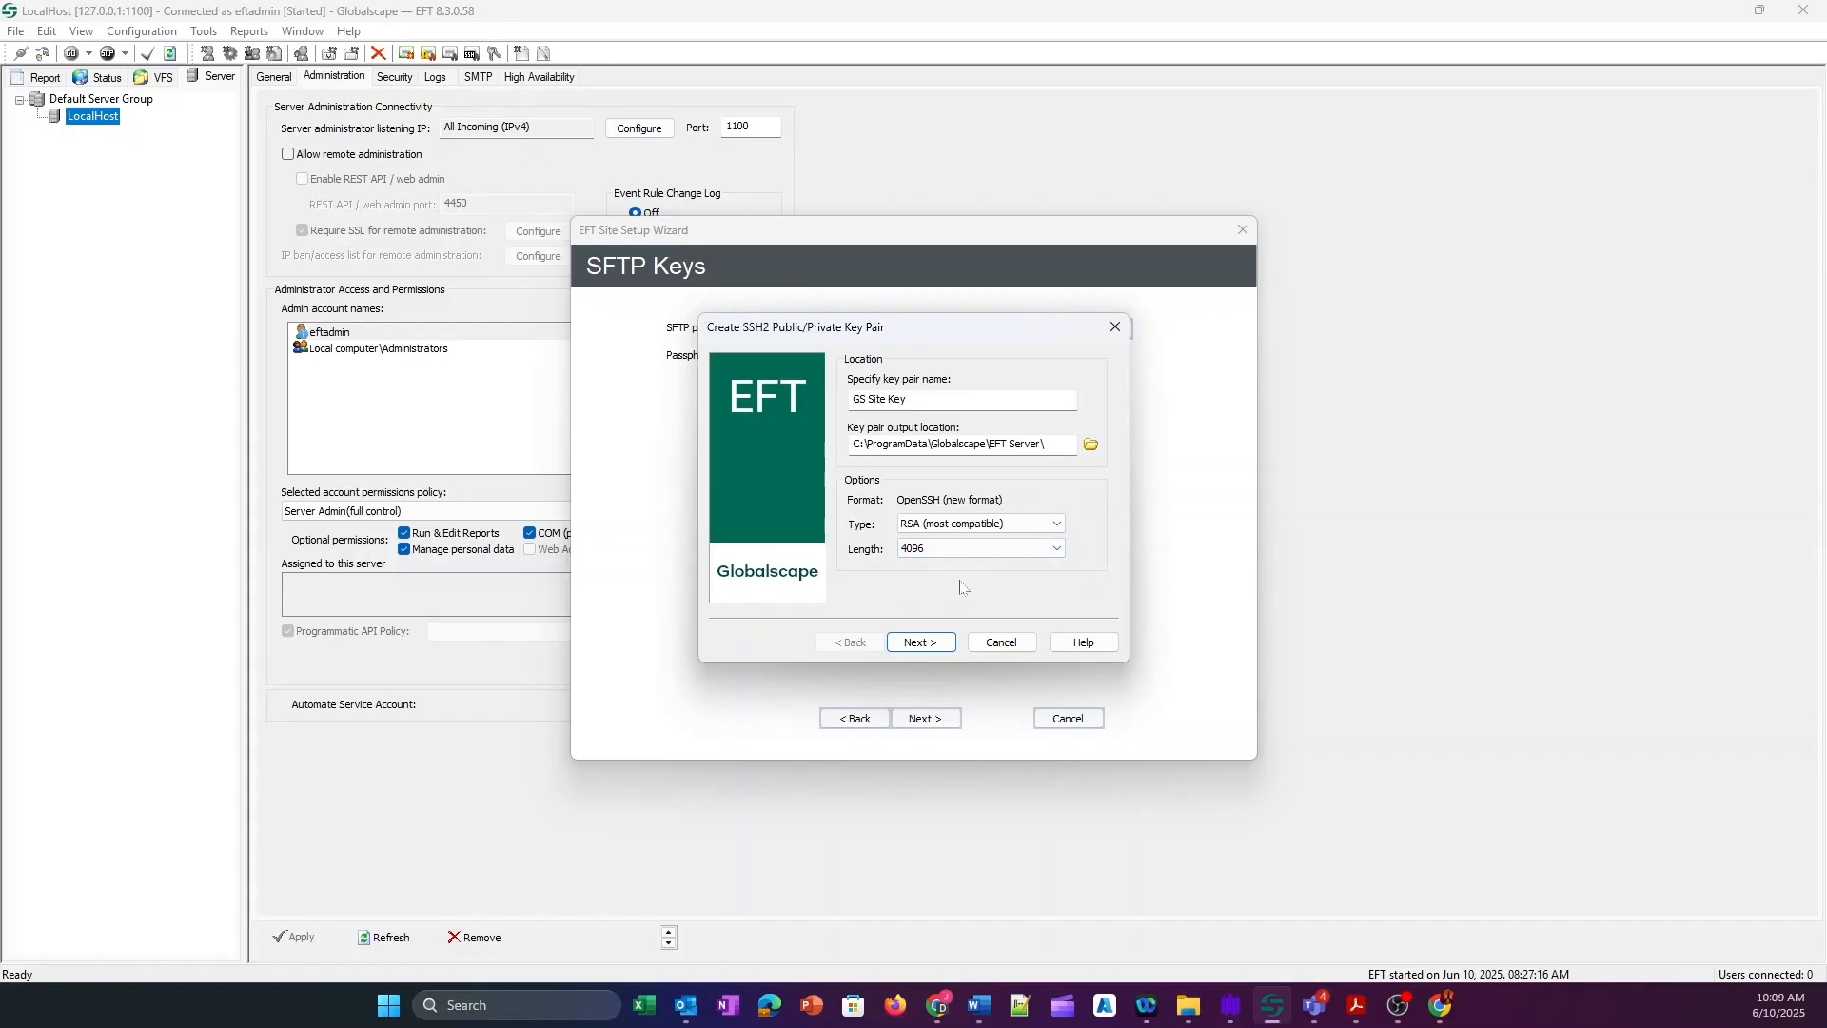
{"action": "left_click", "coordinate": [920, 642]}
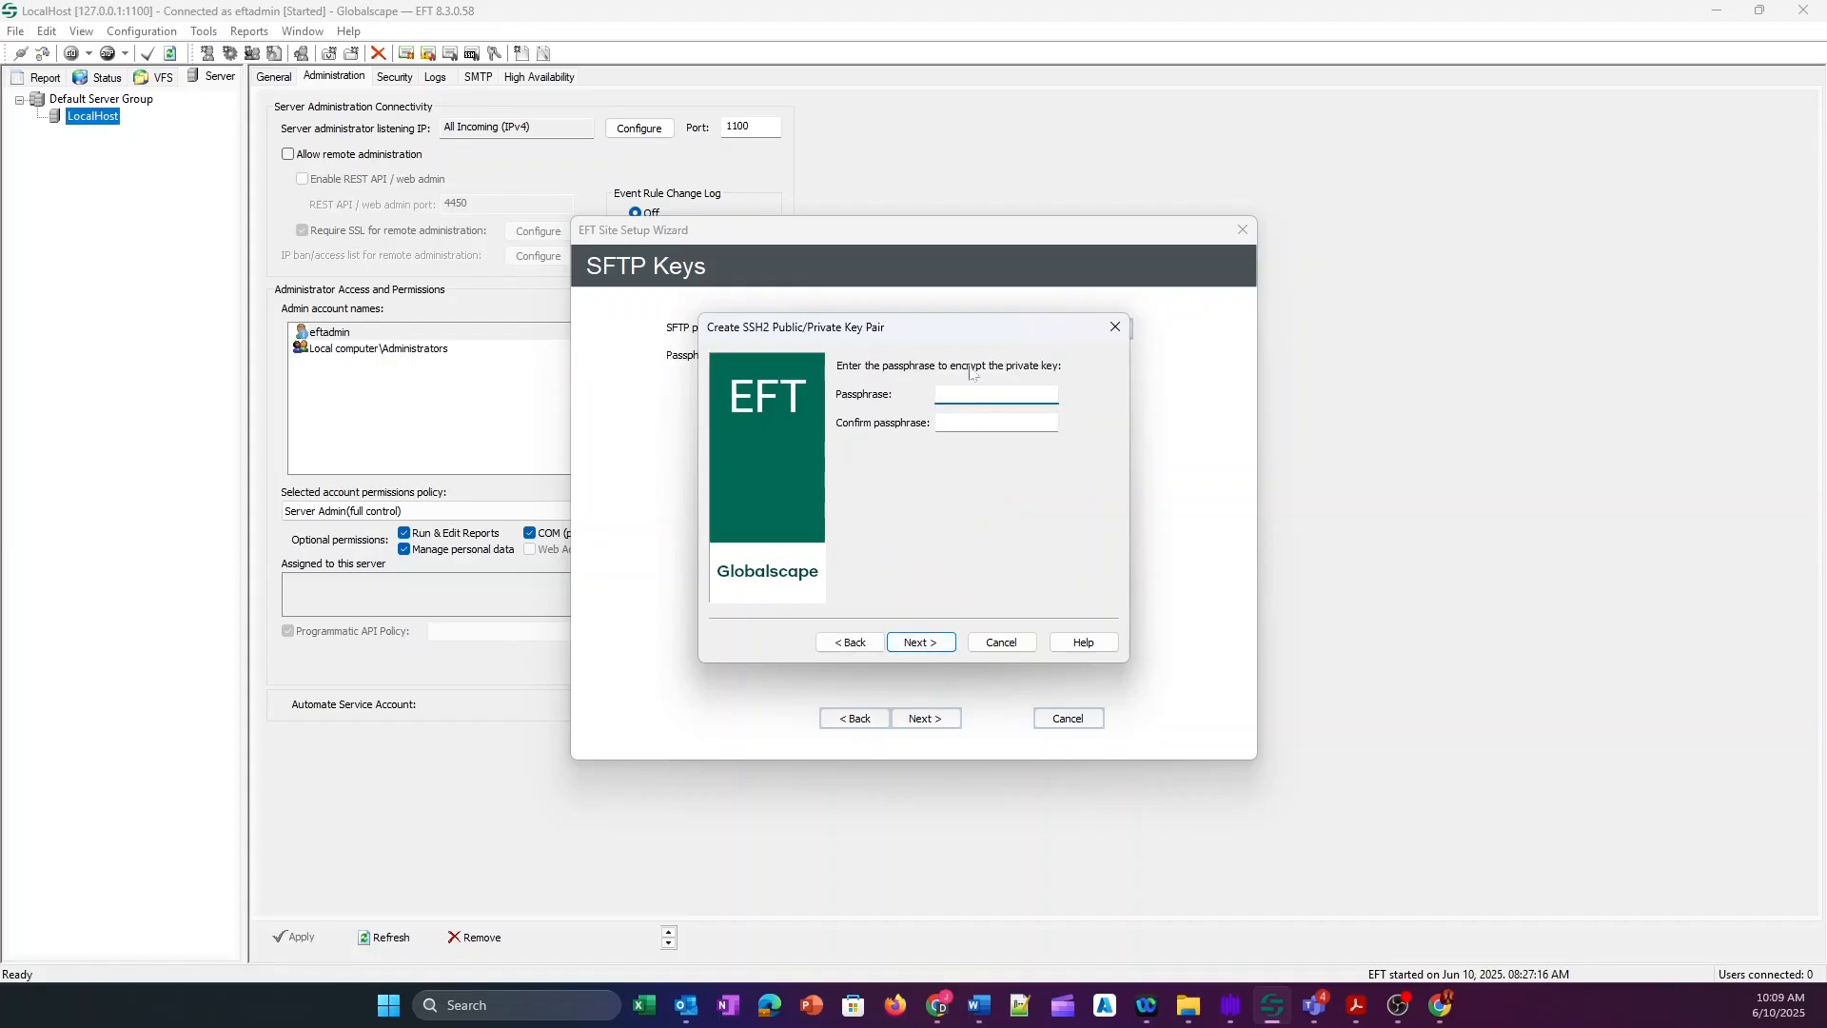
Enter and confirm the key passphrase, generate GS Site Key as host key, and return to protocols.
{"action": "type", "text": "********"}
{"action": "key", "text": "Tab"}
{"action": "type", "text": "*******"}
{"action": "key", "text": "BackSpace"}
{"action": "key", "text": "BackSpace"}
{"action": "key", "text": "BackSpace"}
{"action": "key", "text": "BackSpace"}
{"action": "key", "text": "BackSpace"}
{"action": "key", "text": "BackSpace"}
{"action": "type", "text": "*******"}
{"action": "key", "text": "Return"}
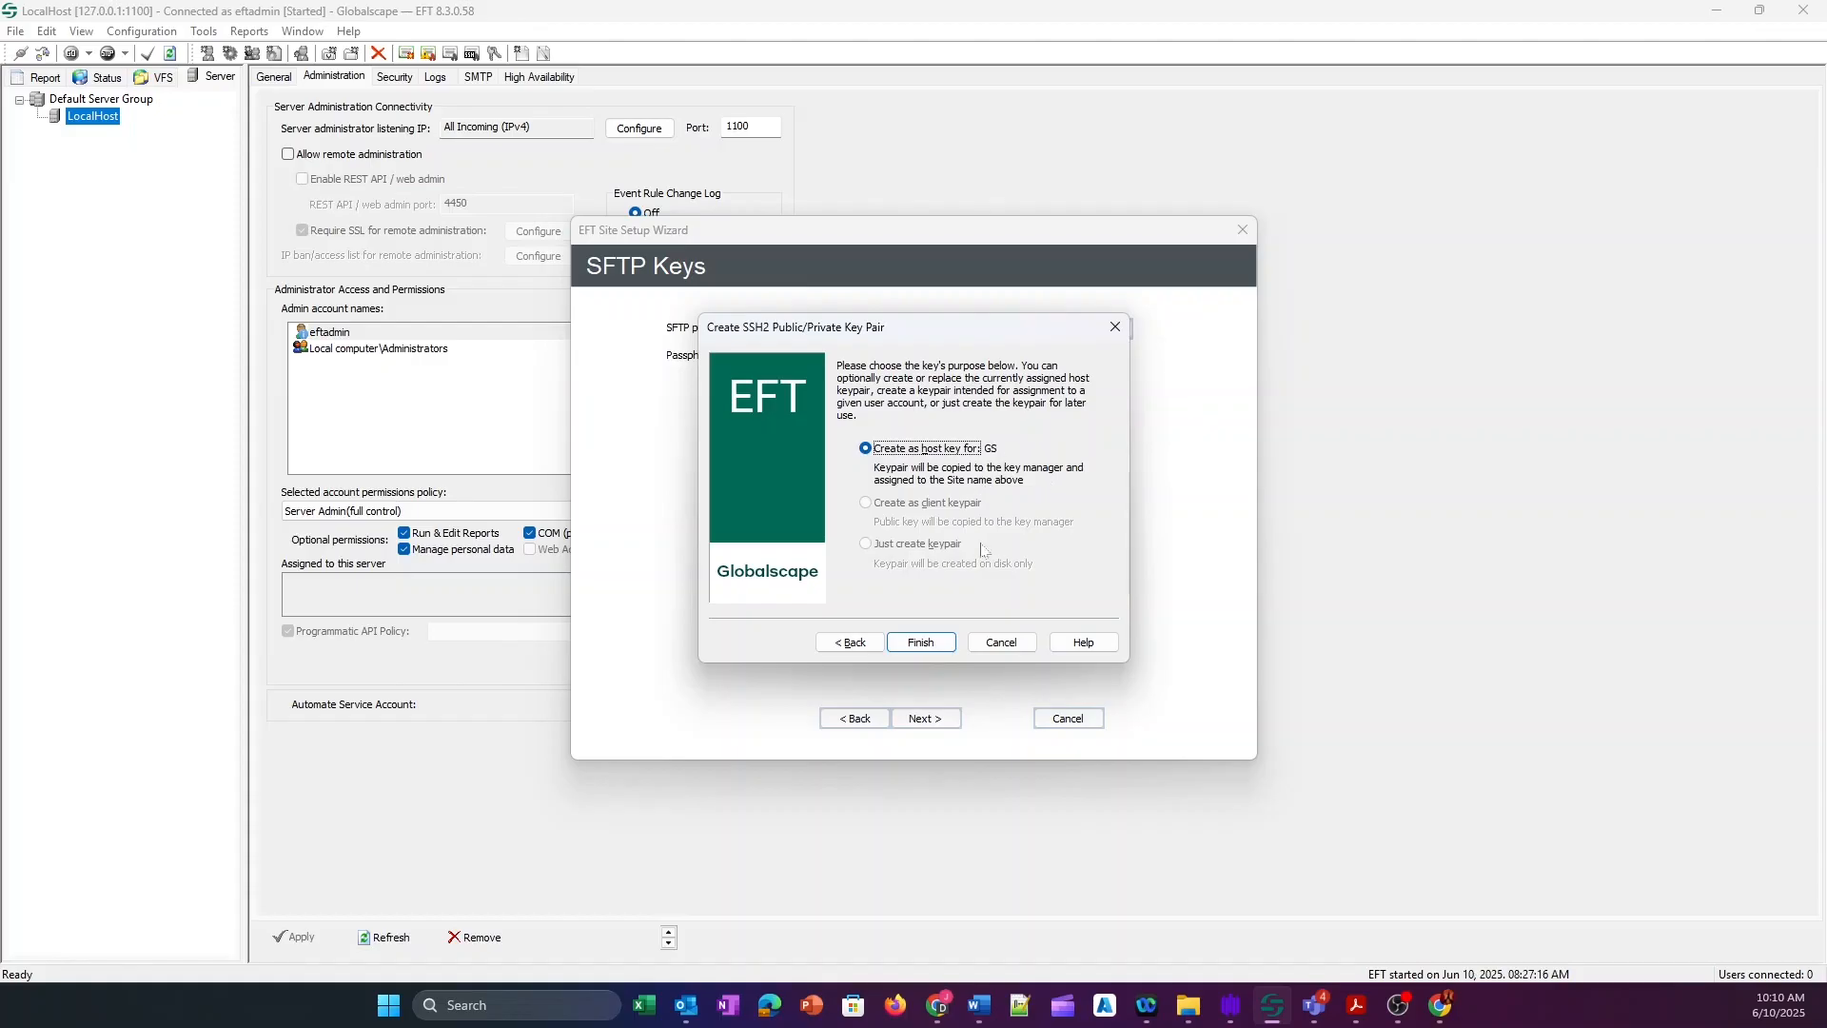
{"action": "left_click", "coordinate": [917, 643]}
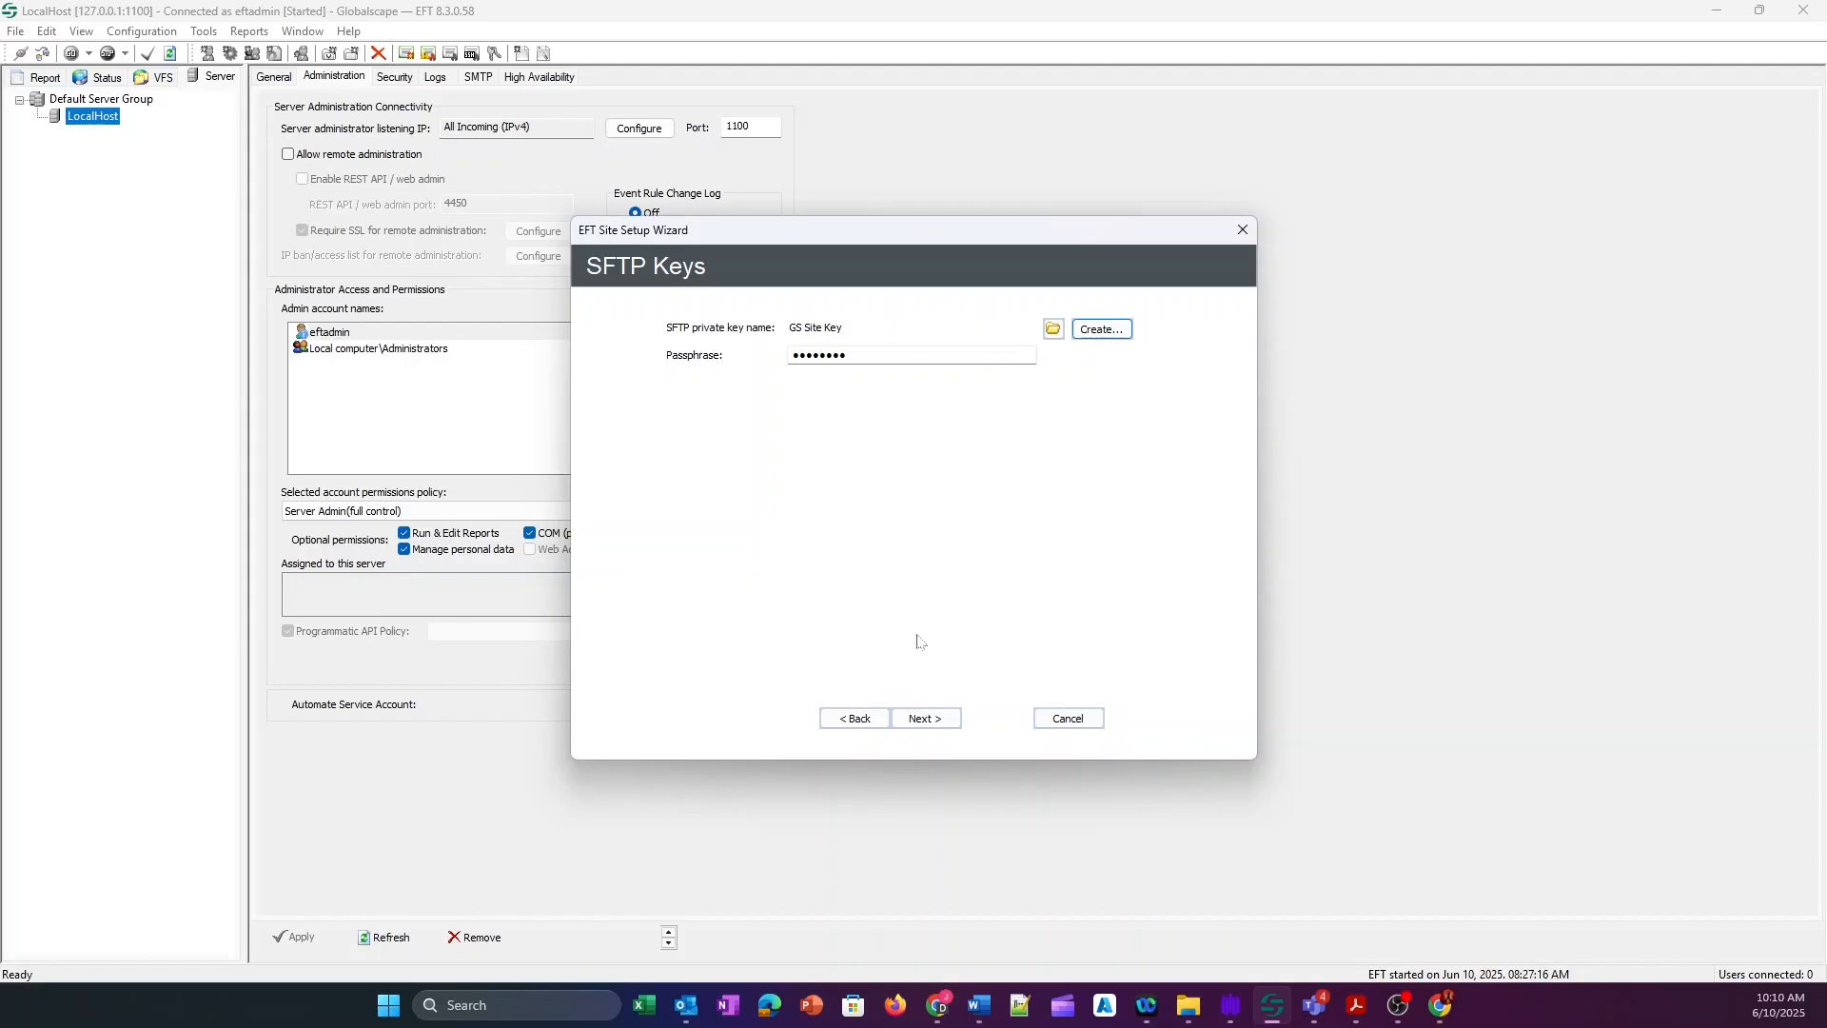
{"action": "left_click", "coordinate": [945, 720]}
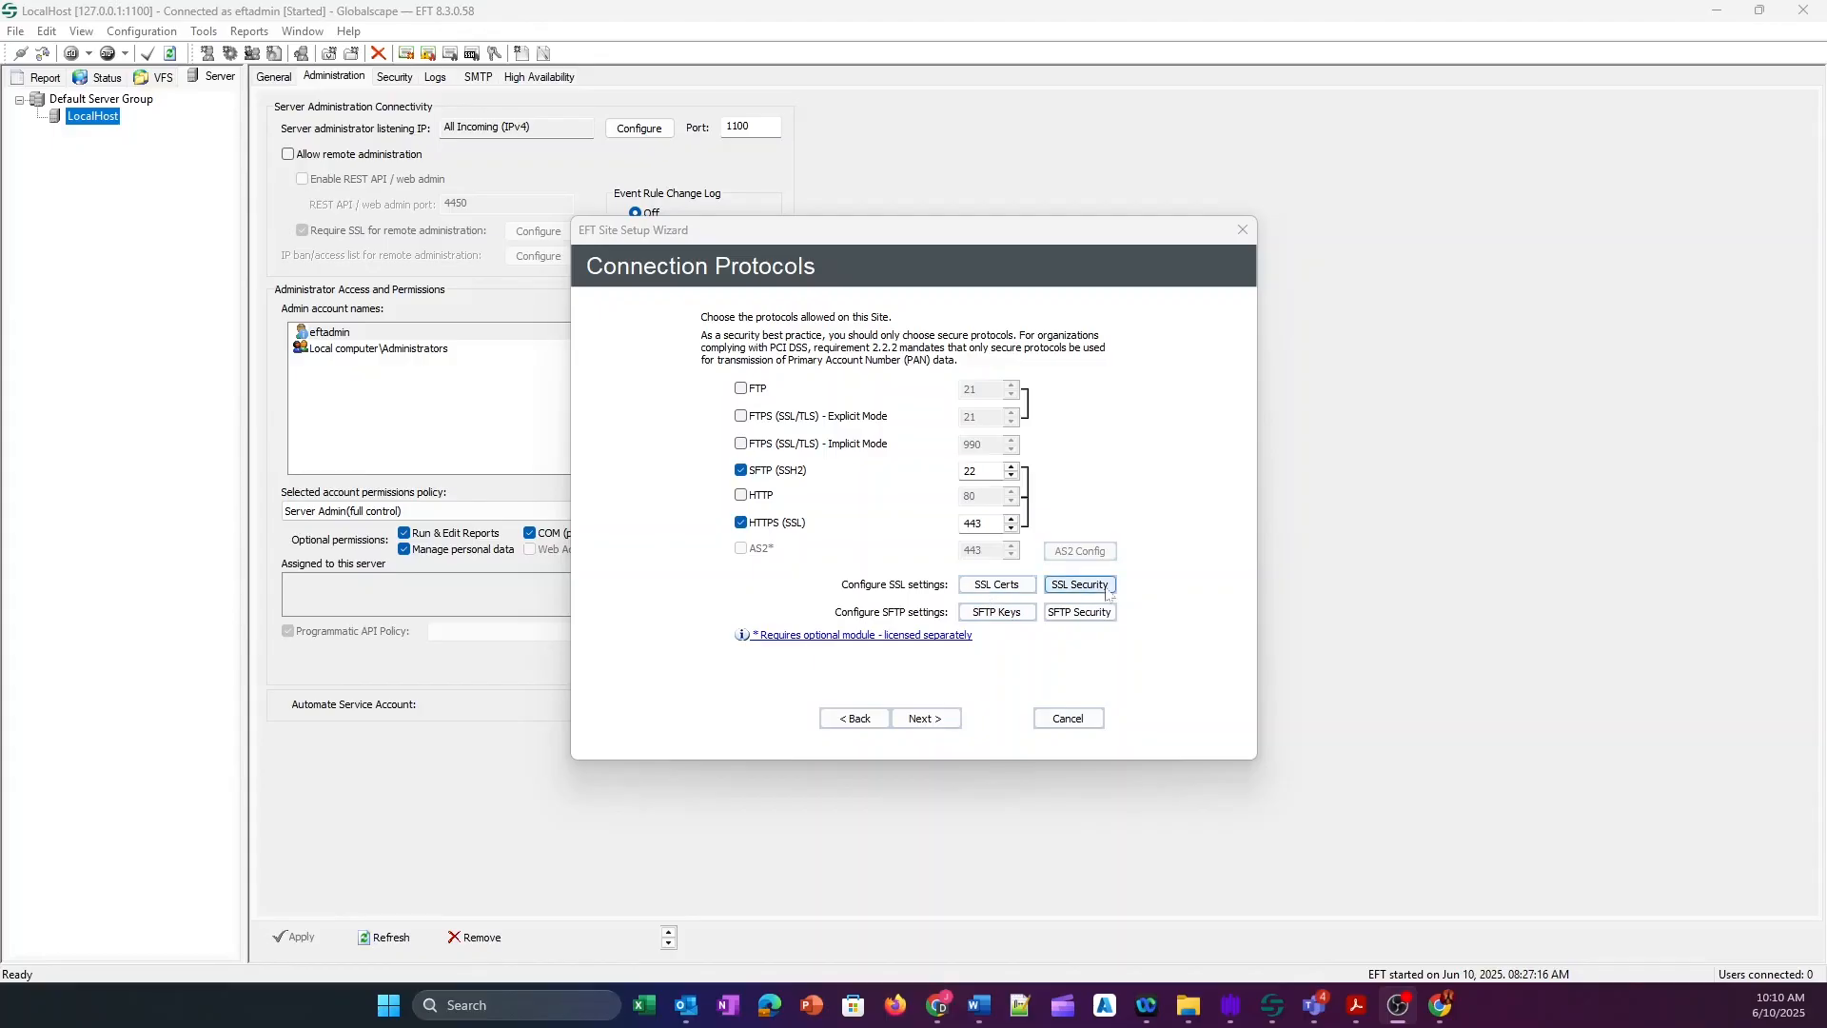
Start a new self-signed SSL certificate named GS Site Certificate.
{"action": "left_click", "coordinate": [999, 589]}
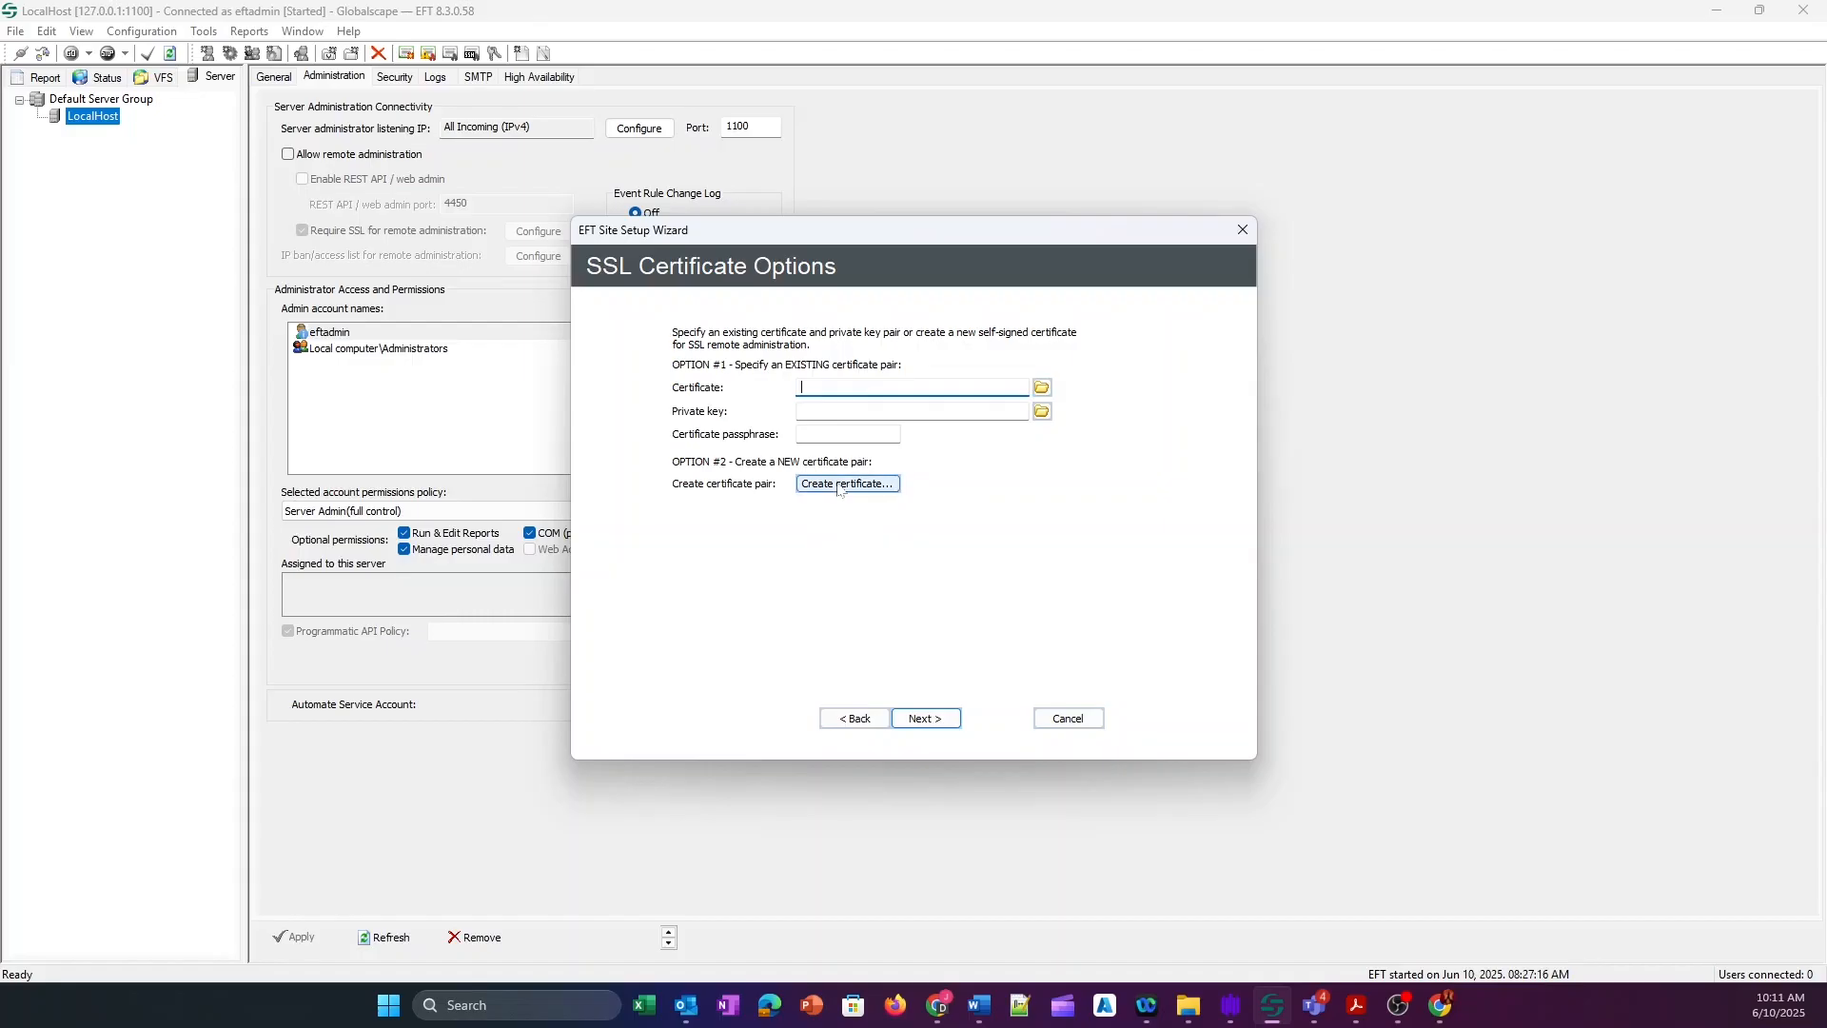
{"action": "left_click", "coordinate": [839, 484]}
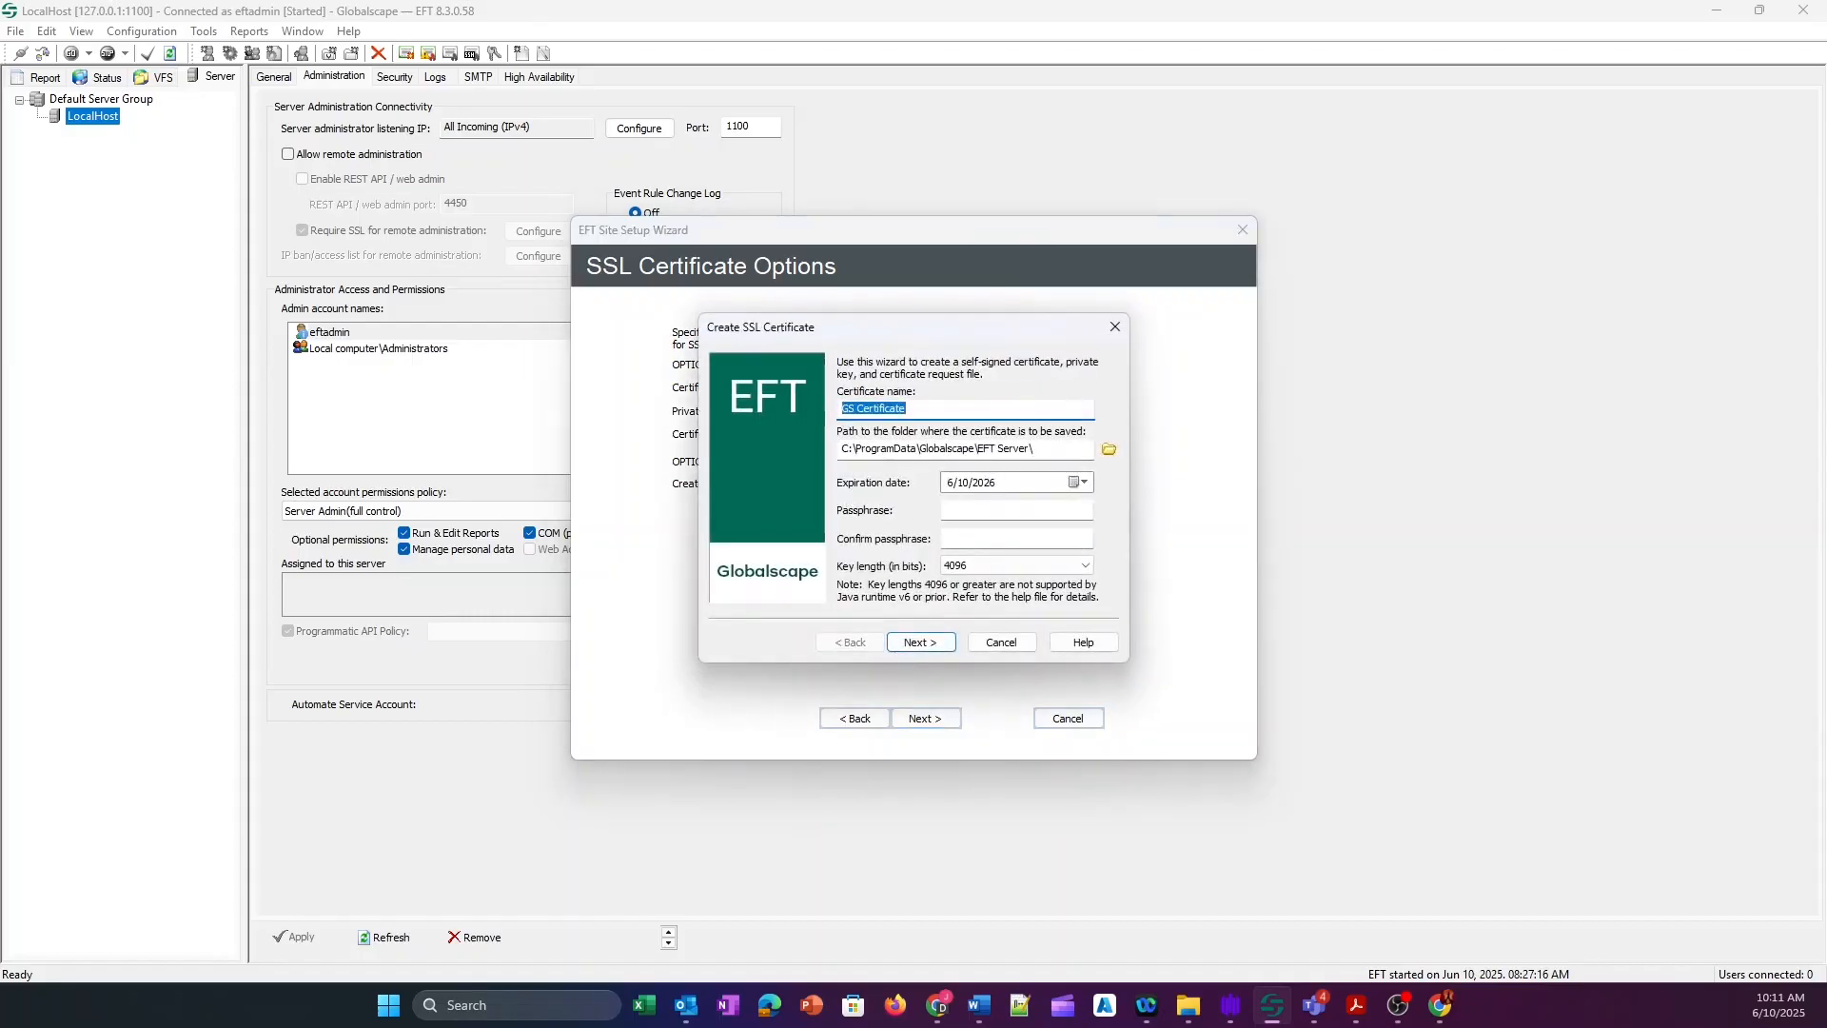
{"action": "left_click", "coordinate": [1017, 407]}
{"action": "type", "text": "Site"}
{"action": "key", "text": "BackSpace"}
Enter and confirm the certificate passphrase and keep the 4096-bit key length.
{"action": "left_click", "coordinate": [1031, 510]}
{"action": "type", "text": "••••••••"}
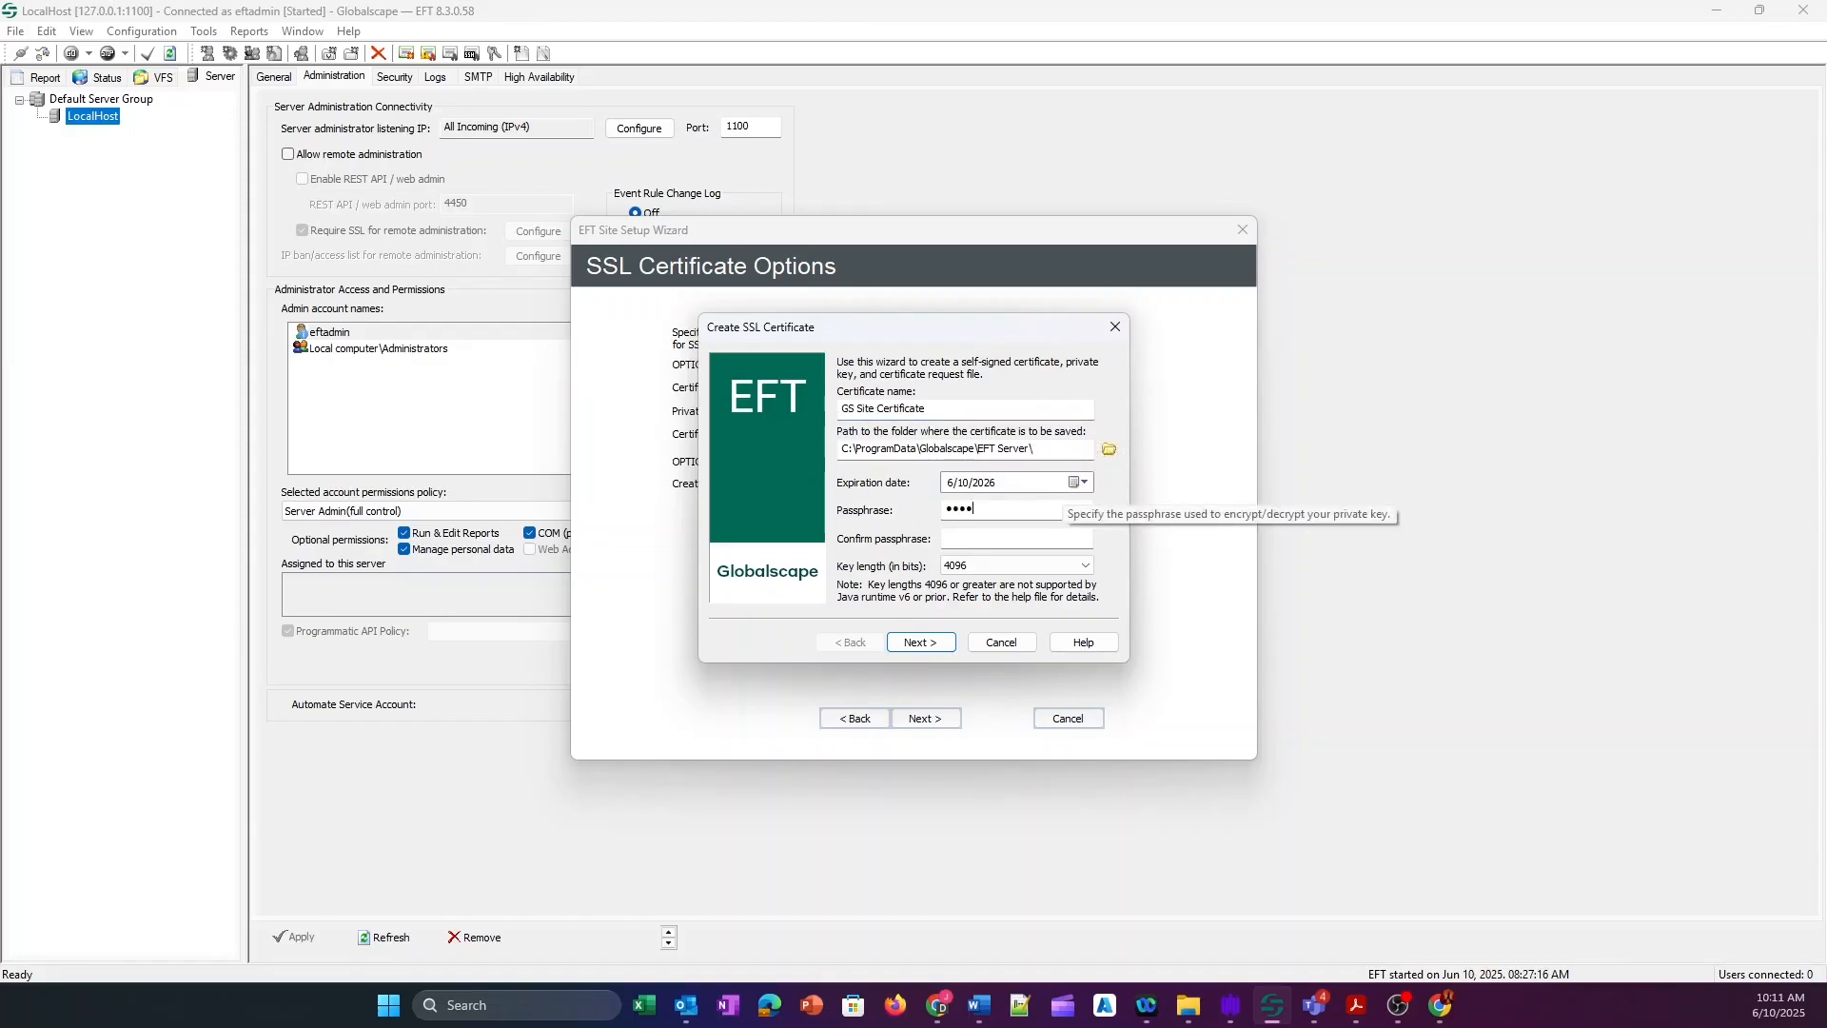
{"action": "key", "text": "Tab"}
{"action": "type", "text": "••••••••"}
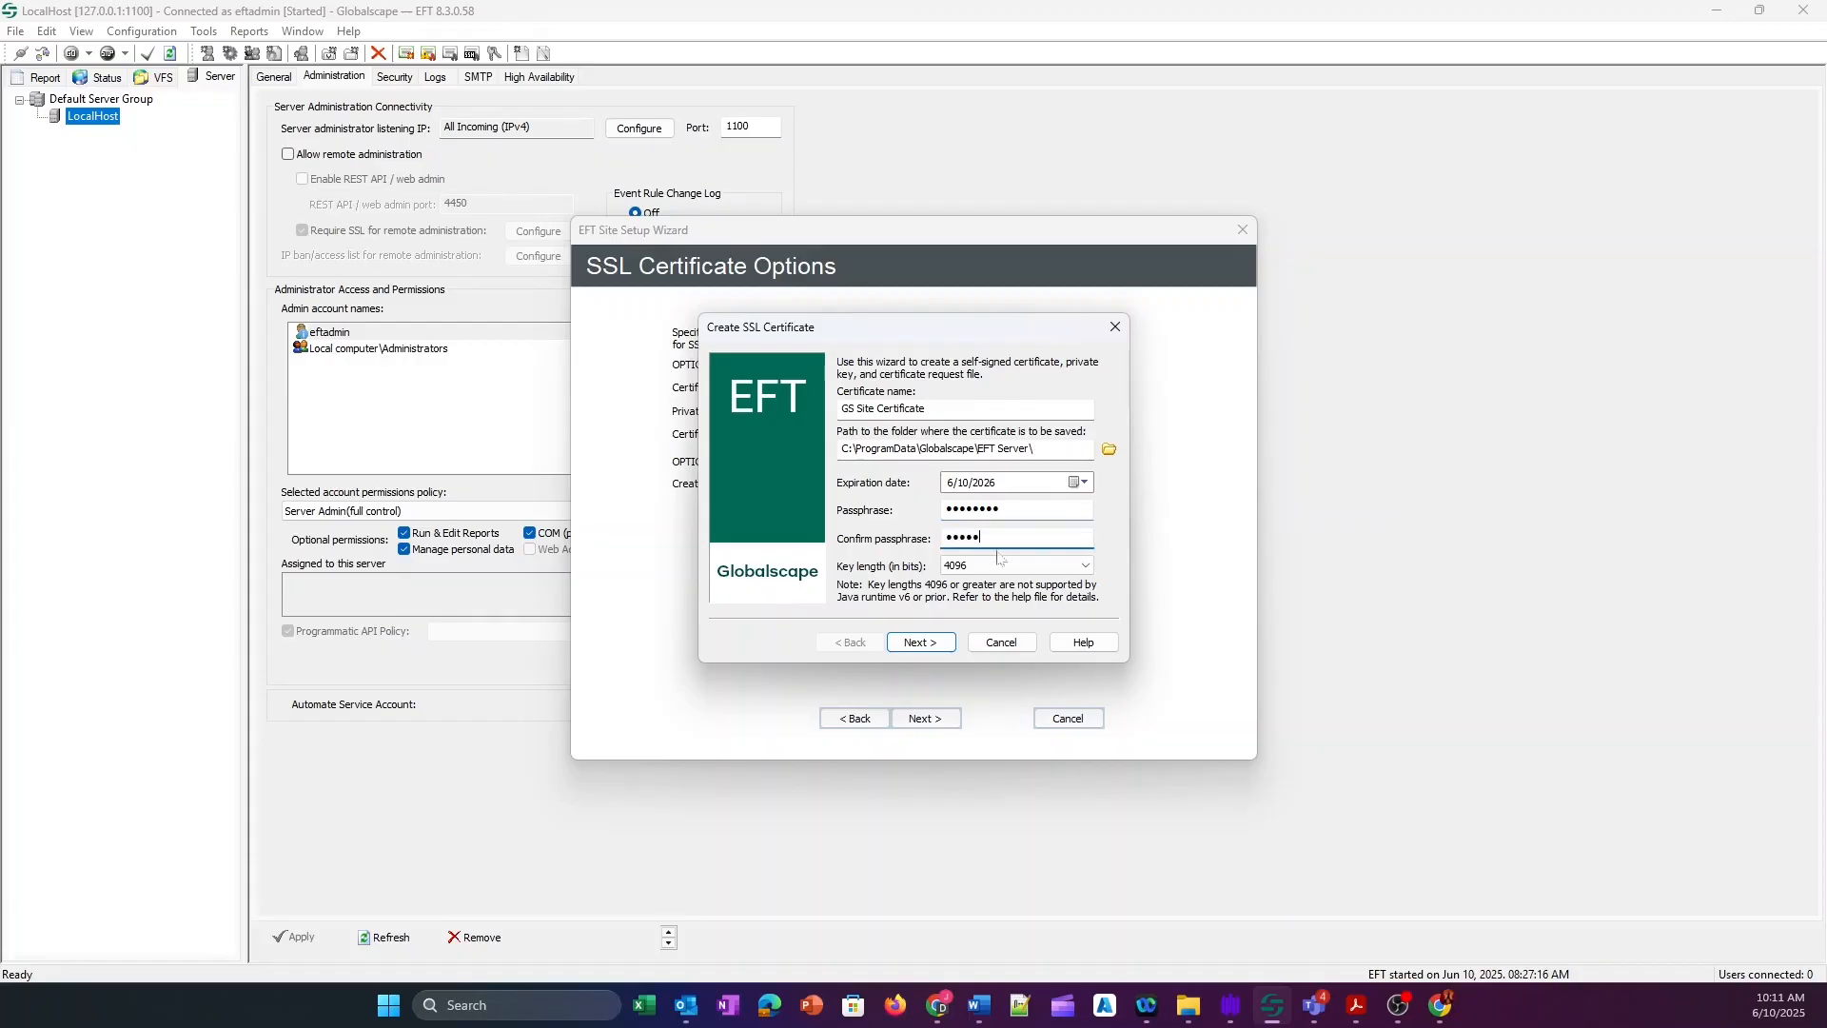
{"action": "left_click", "coordinate": [1075, 569]}
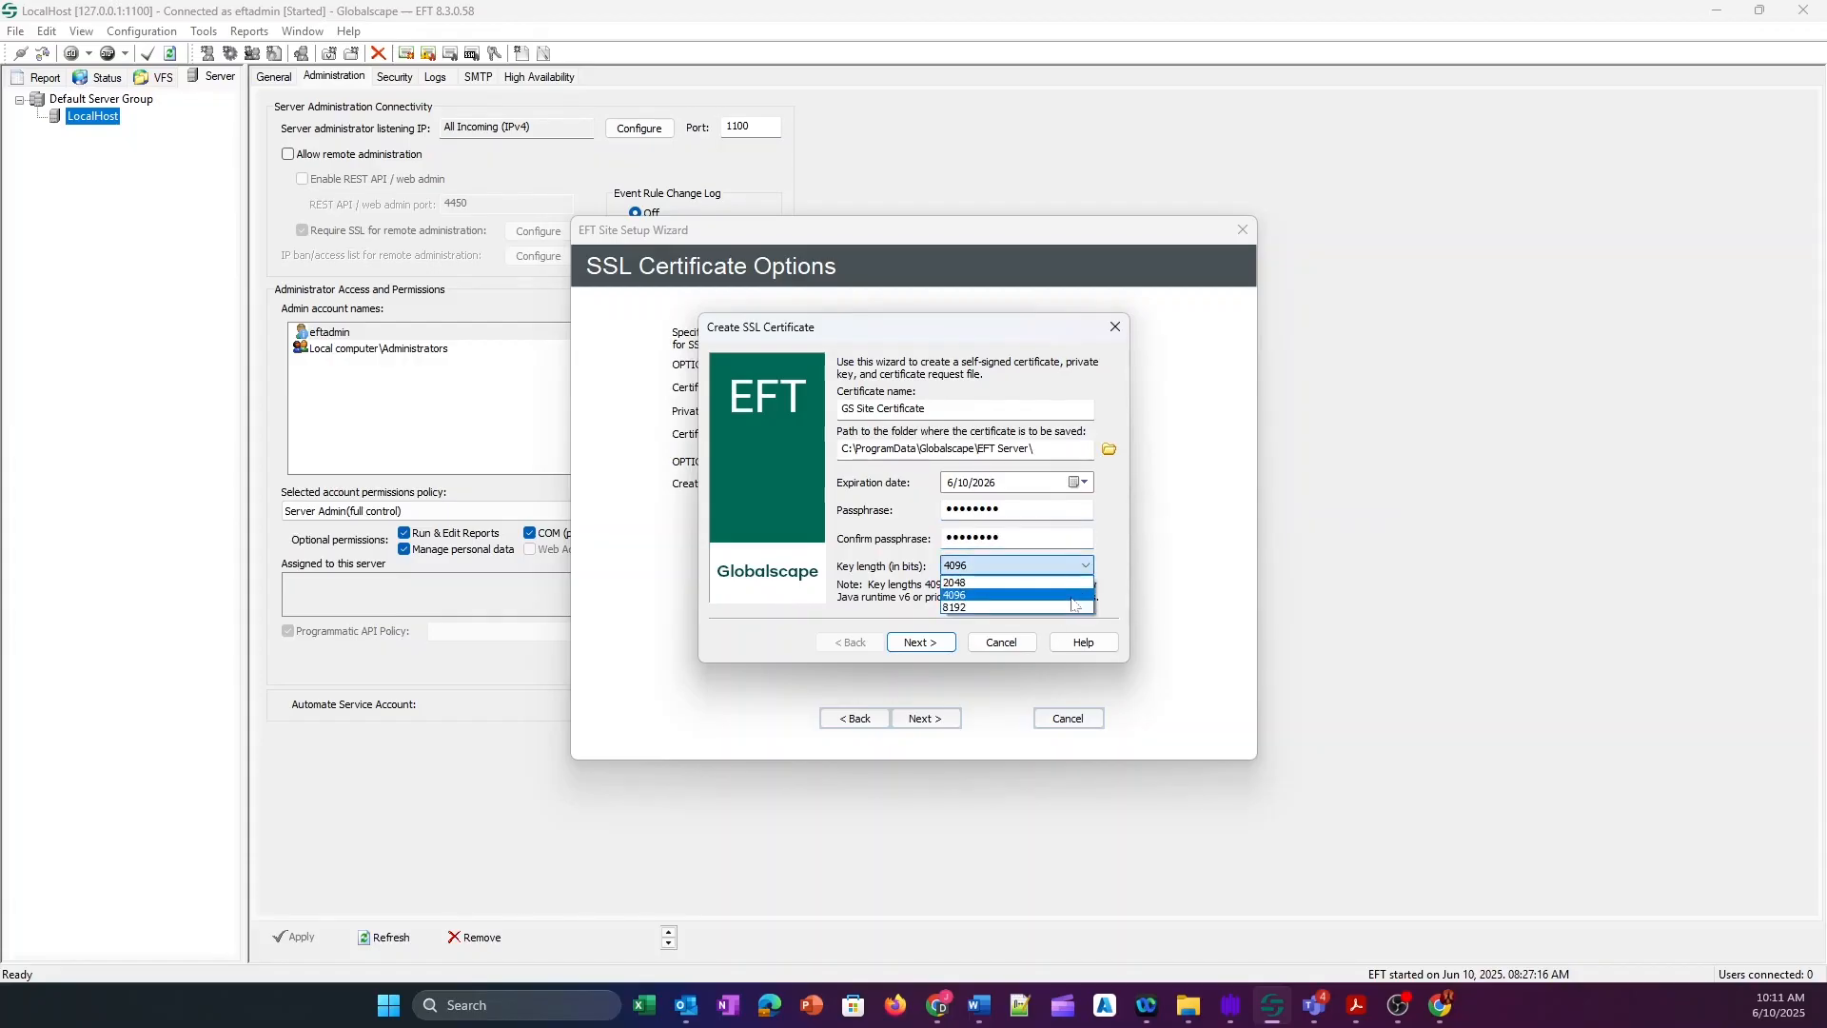
{"action": "left_click", "coordinate": [1009, 595]}
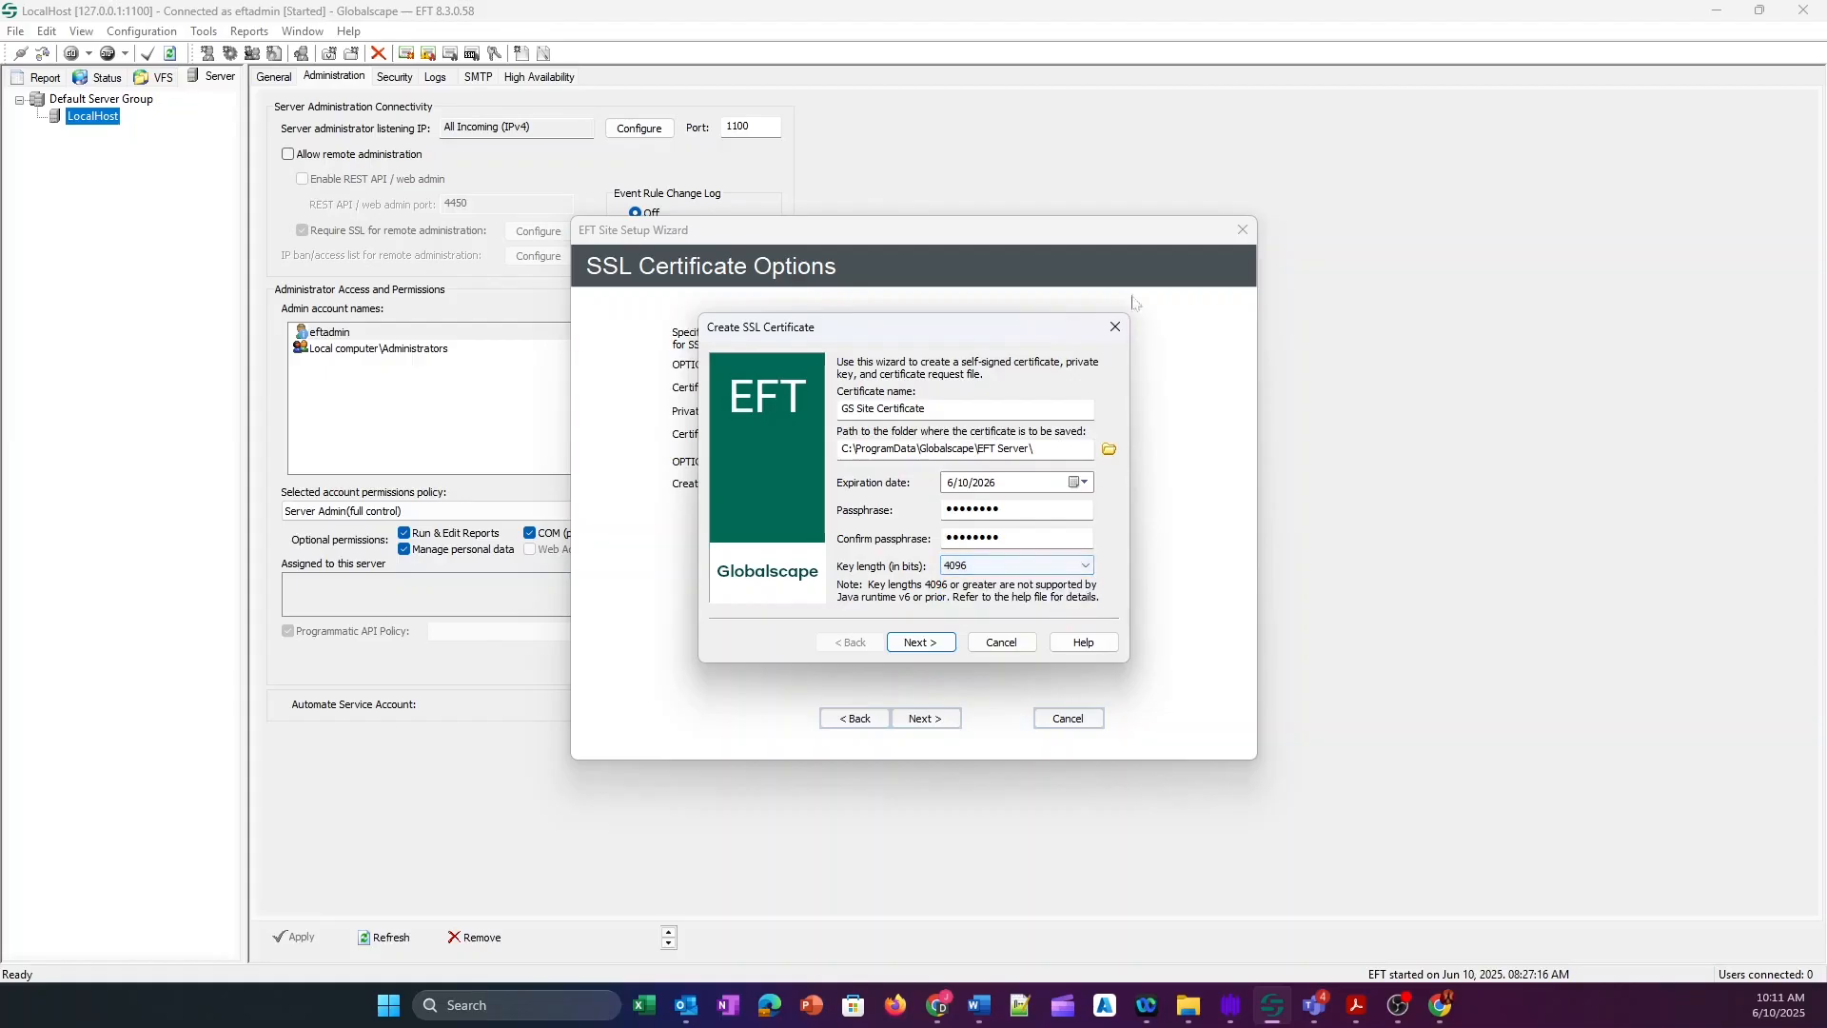
{"action": "left_click", "coordinate": [940, 643]}
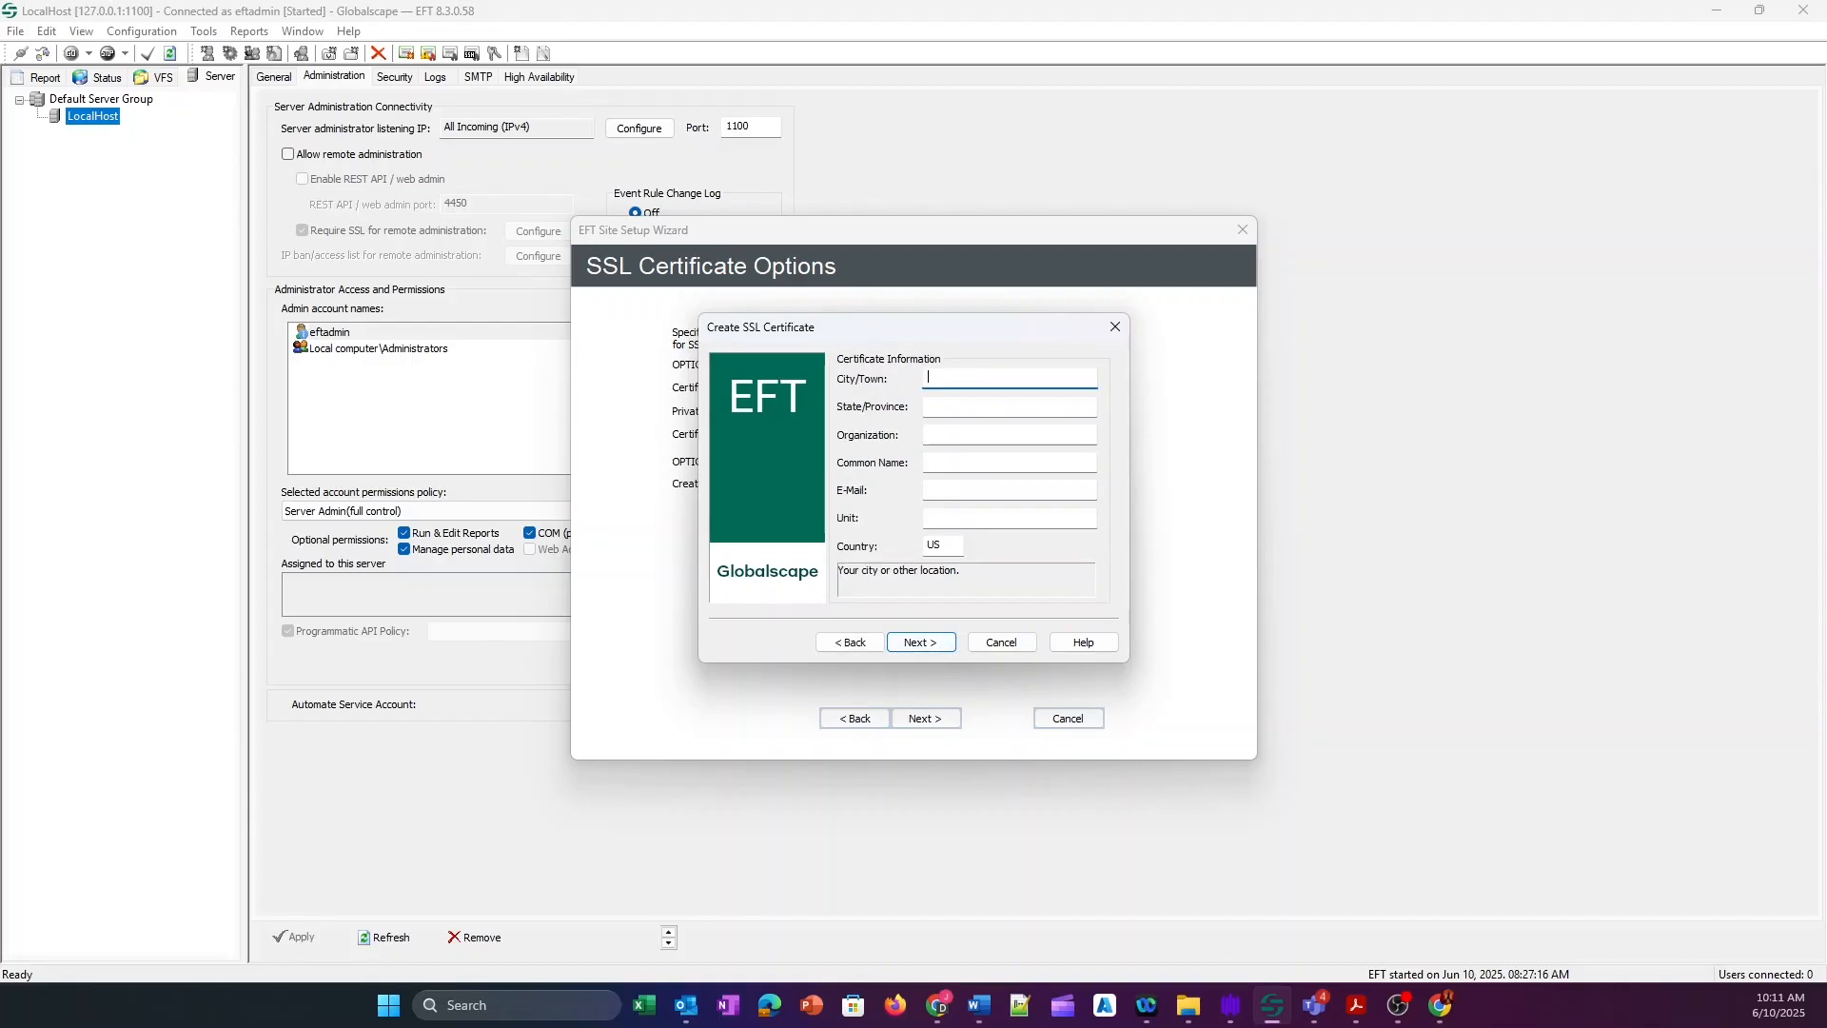
Enter City/Town GS, State/Province TX and Organization GS in the certificate details.
{"action": "key", "text": "BackSpace"}
{"action": "type", "text": "GS"}
{"action": "key", "text": "Tab"}
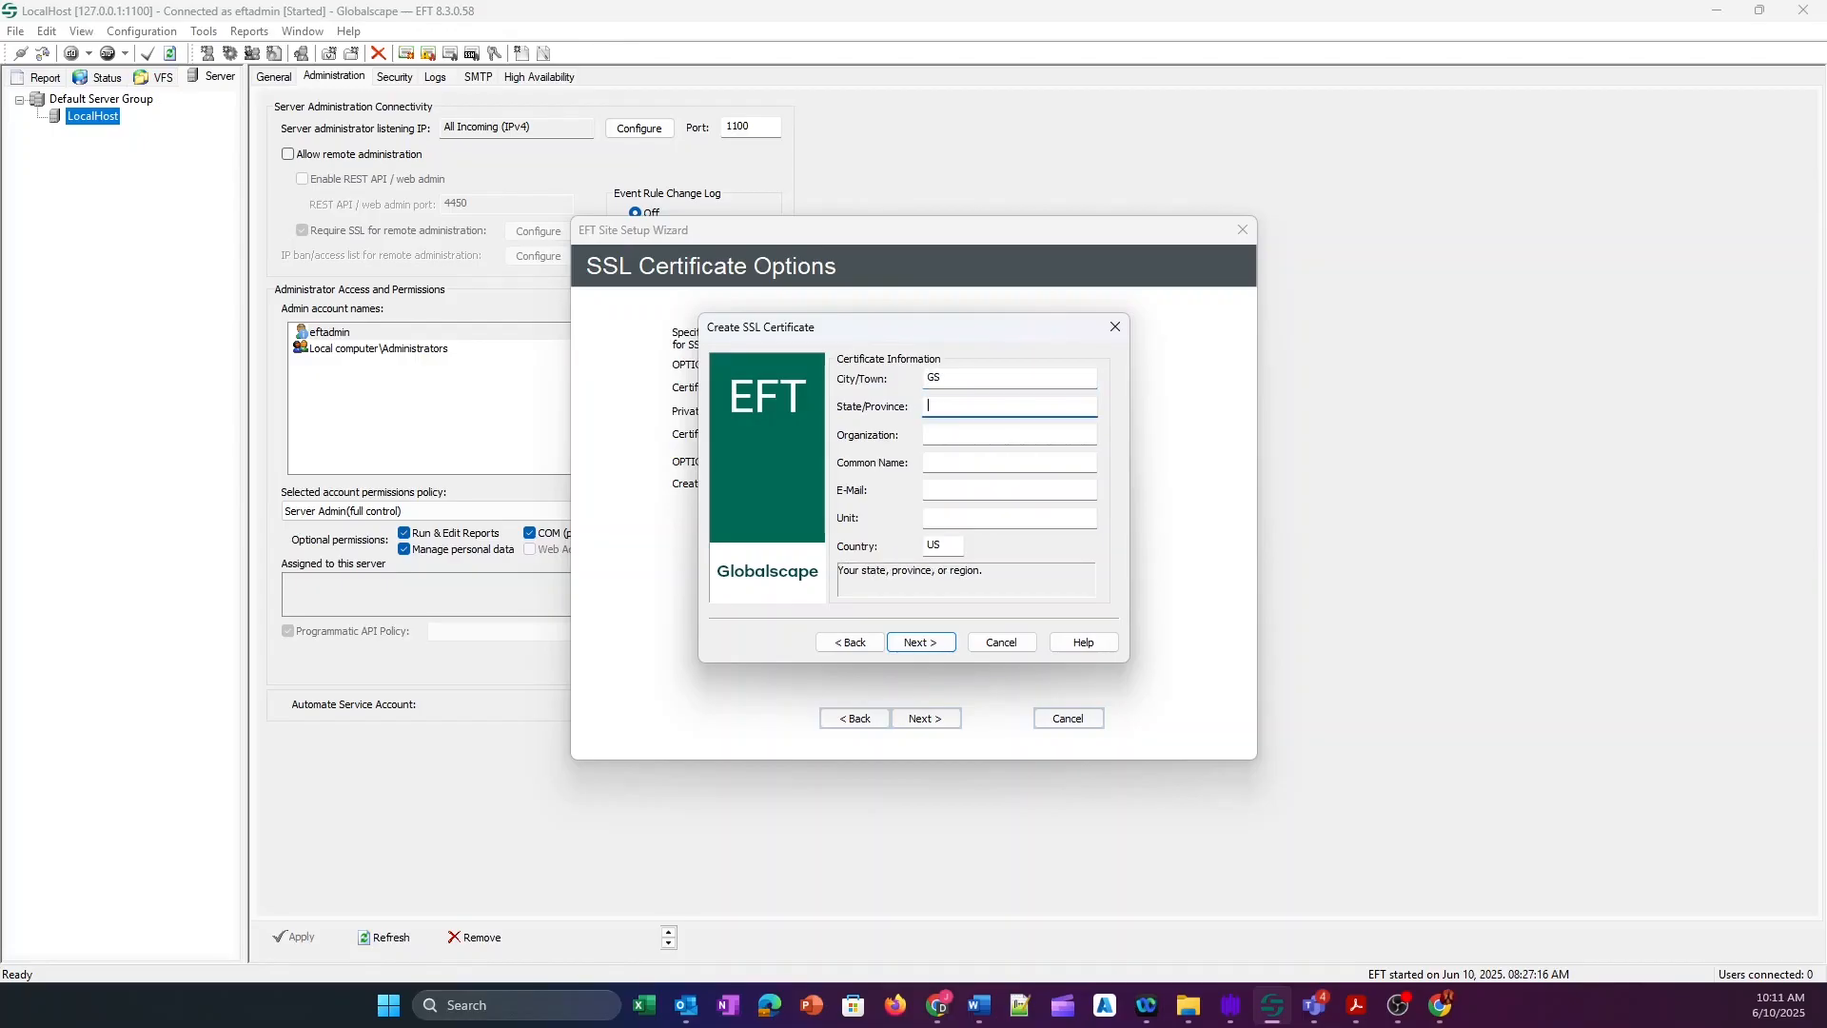
{"action": "type", "text": "TX"}
{"action": "type", "text": "GS"}
{"action": "key", "text": "Tab"}
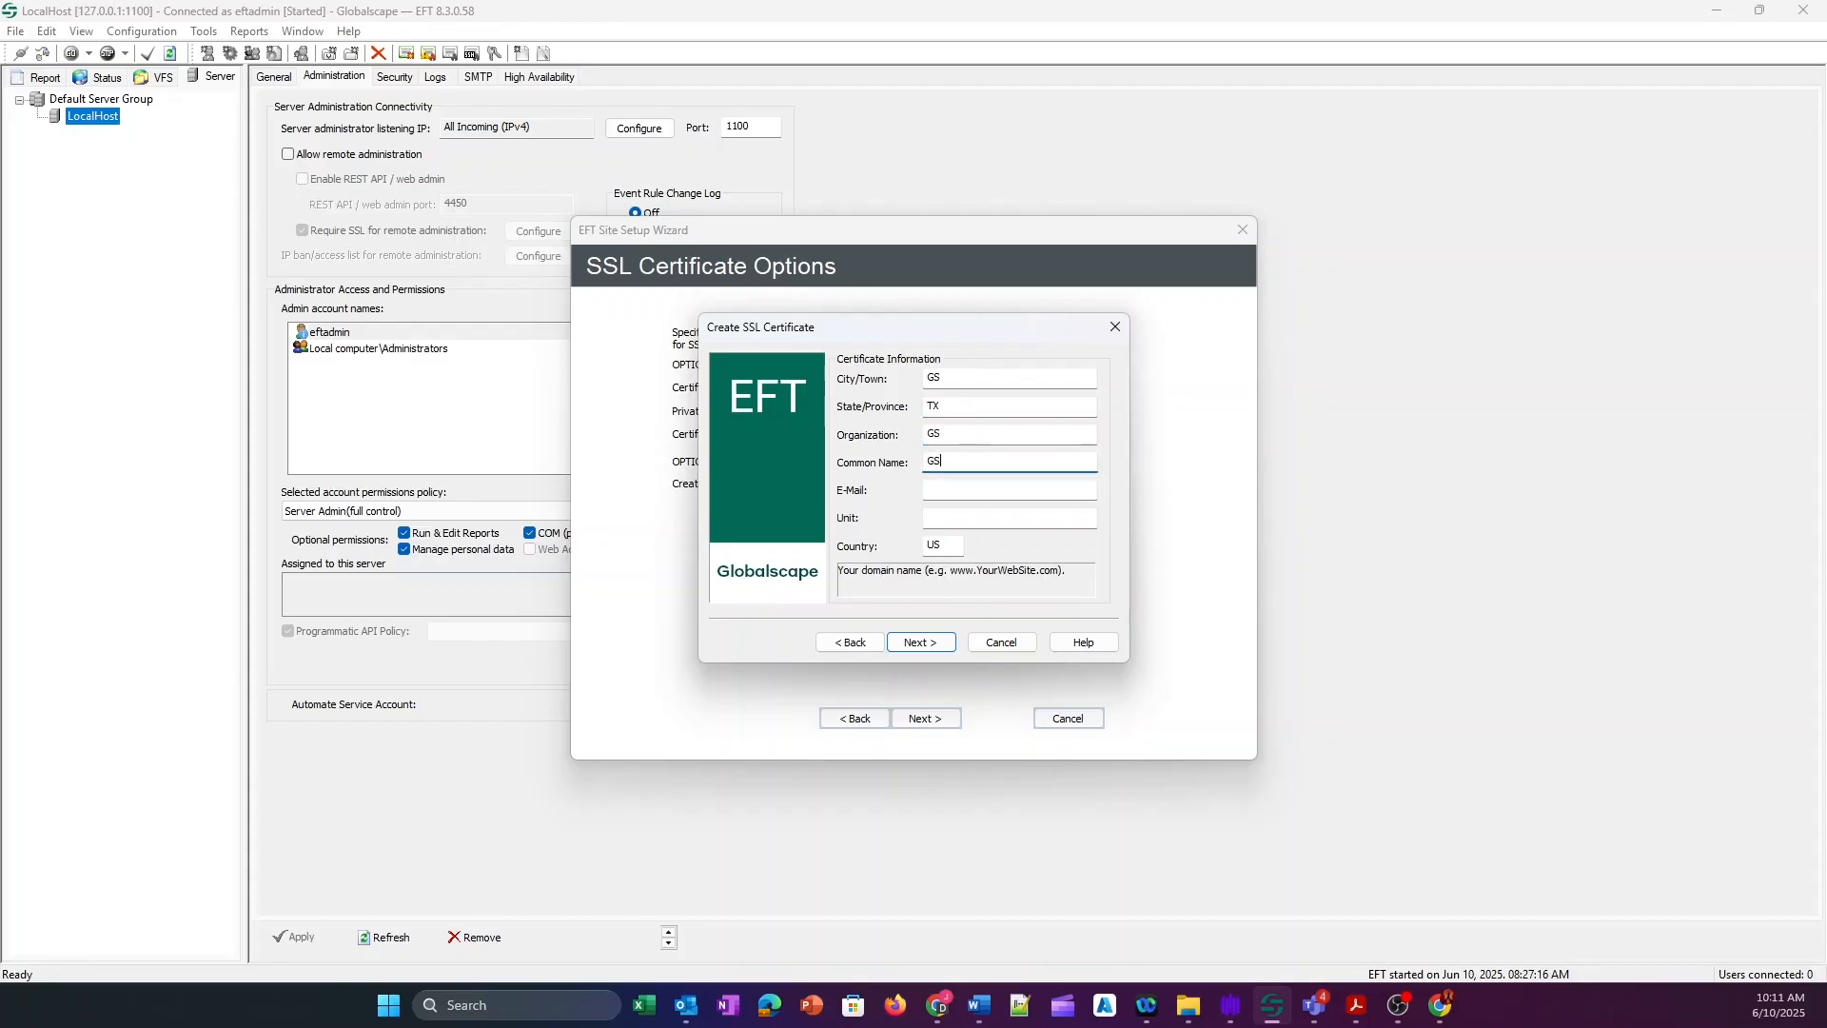
Fill in the certificate contact e-mail address and Unit gs, then continue.
{"action": "key", "text": "Tab"}
{"action": "type", "text": "Gs@"}
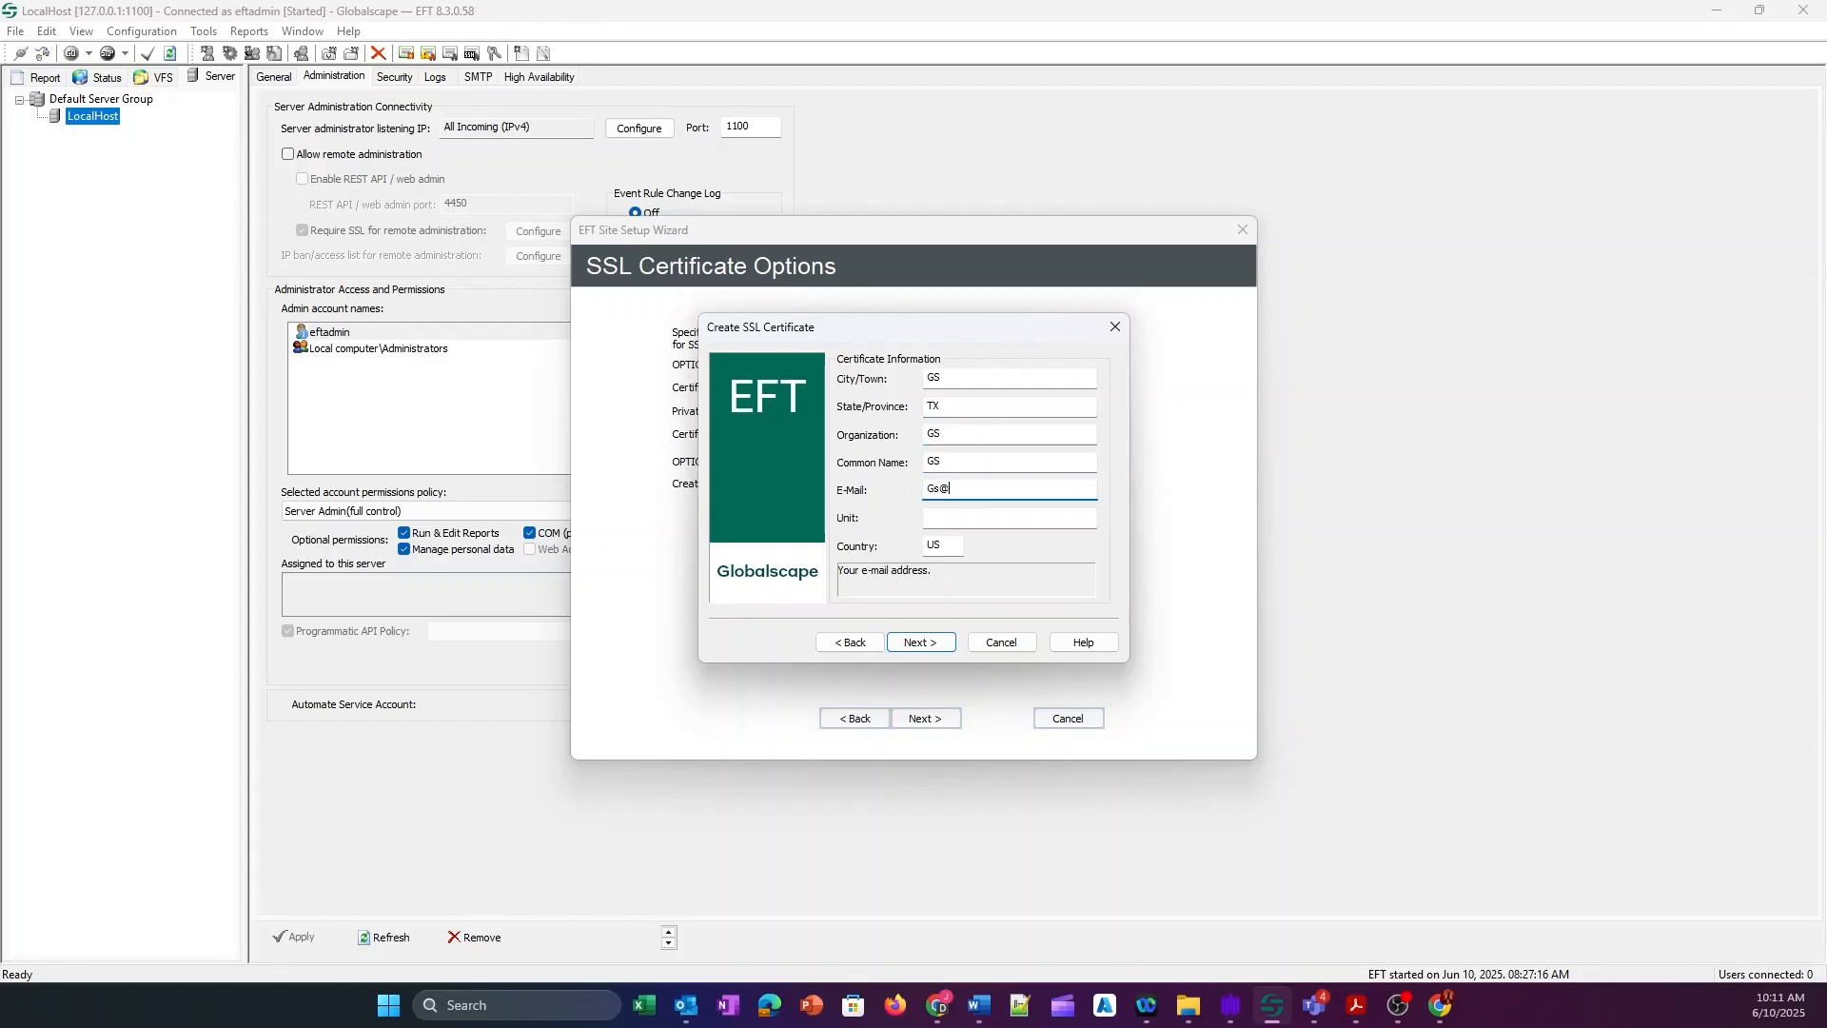
{"action": "key", "text": "BackSpace"}
{"action": "key", "text": "BackSpace"}
{"action": "key", "text": "BackSpace"}
{"action": "key", "text": "Tab"}
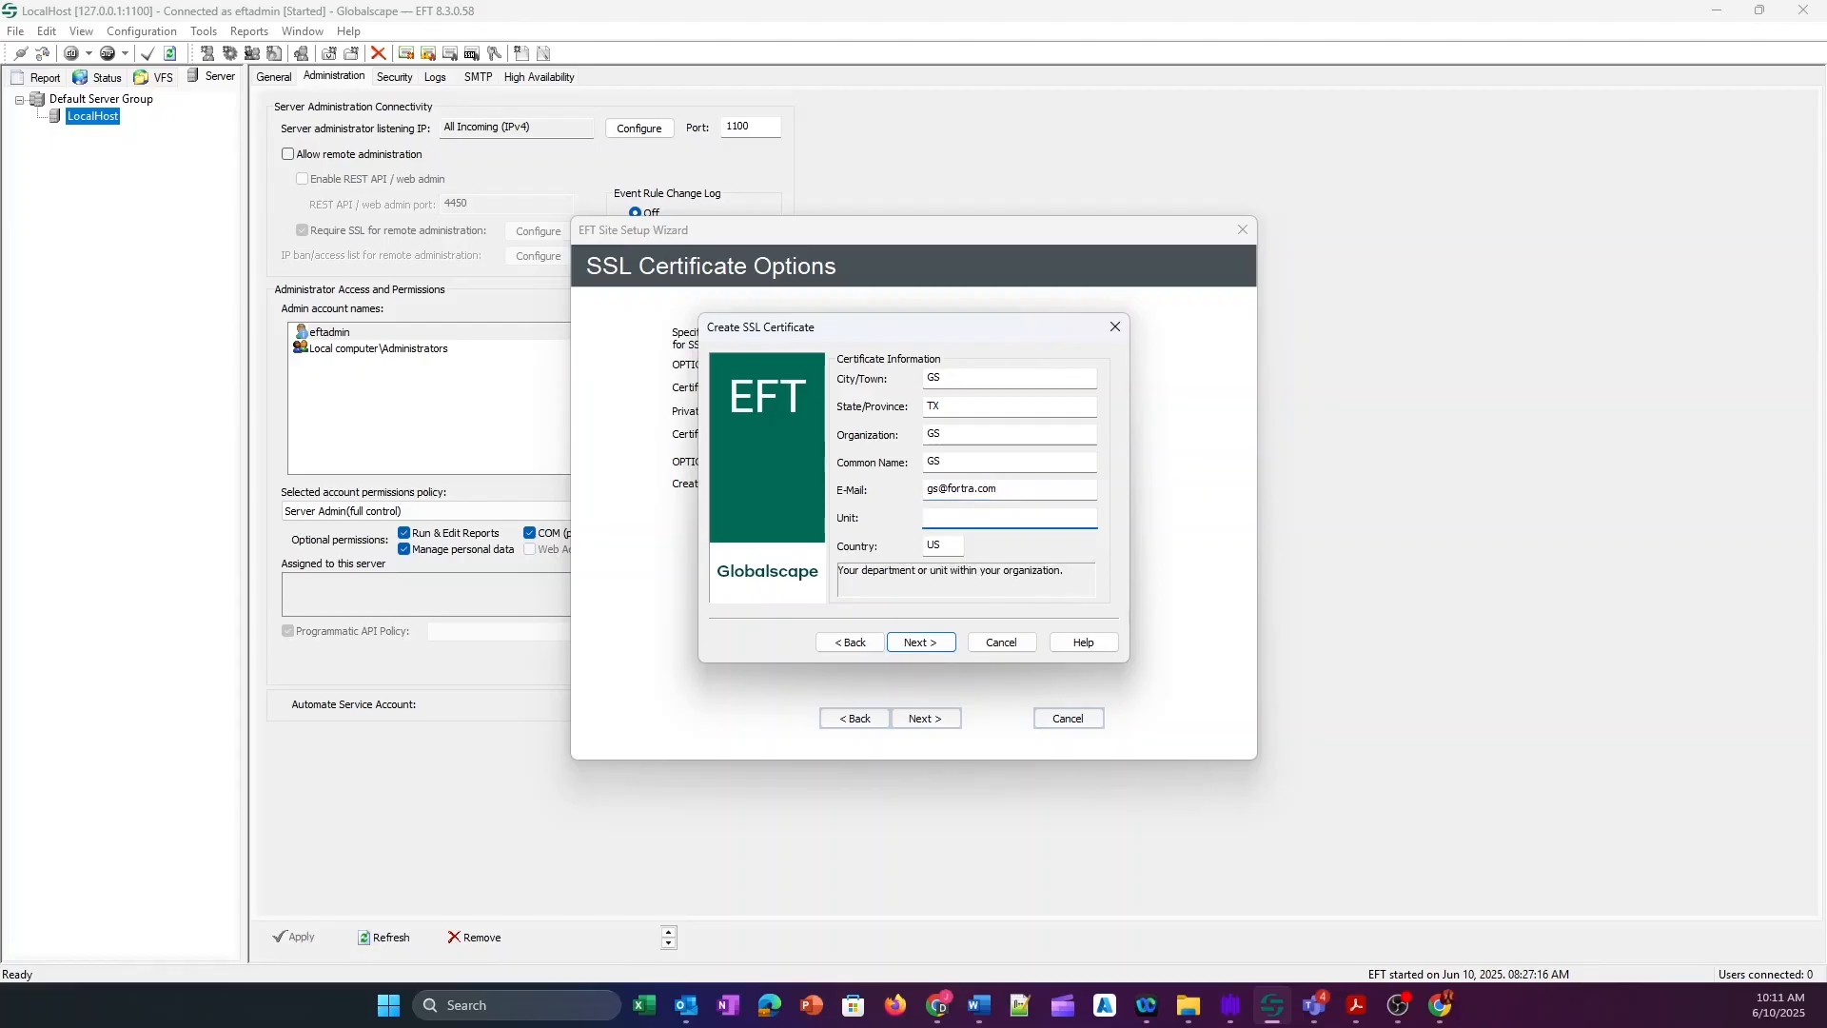
{"action": "type", "text": "gs"}
{"action": "left_click", "coordinate": [920, 641]}
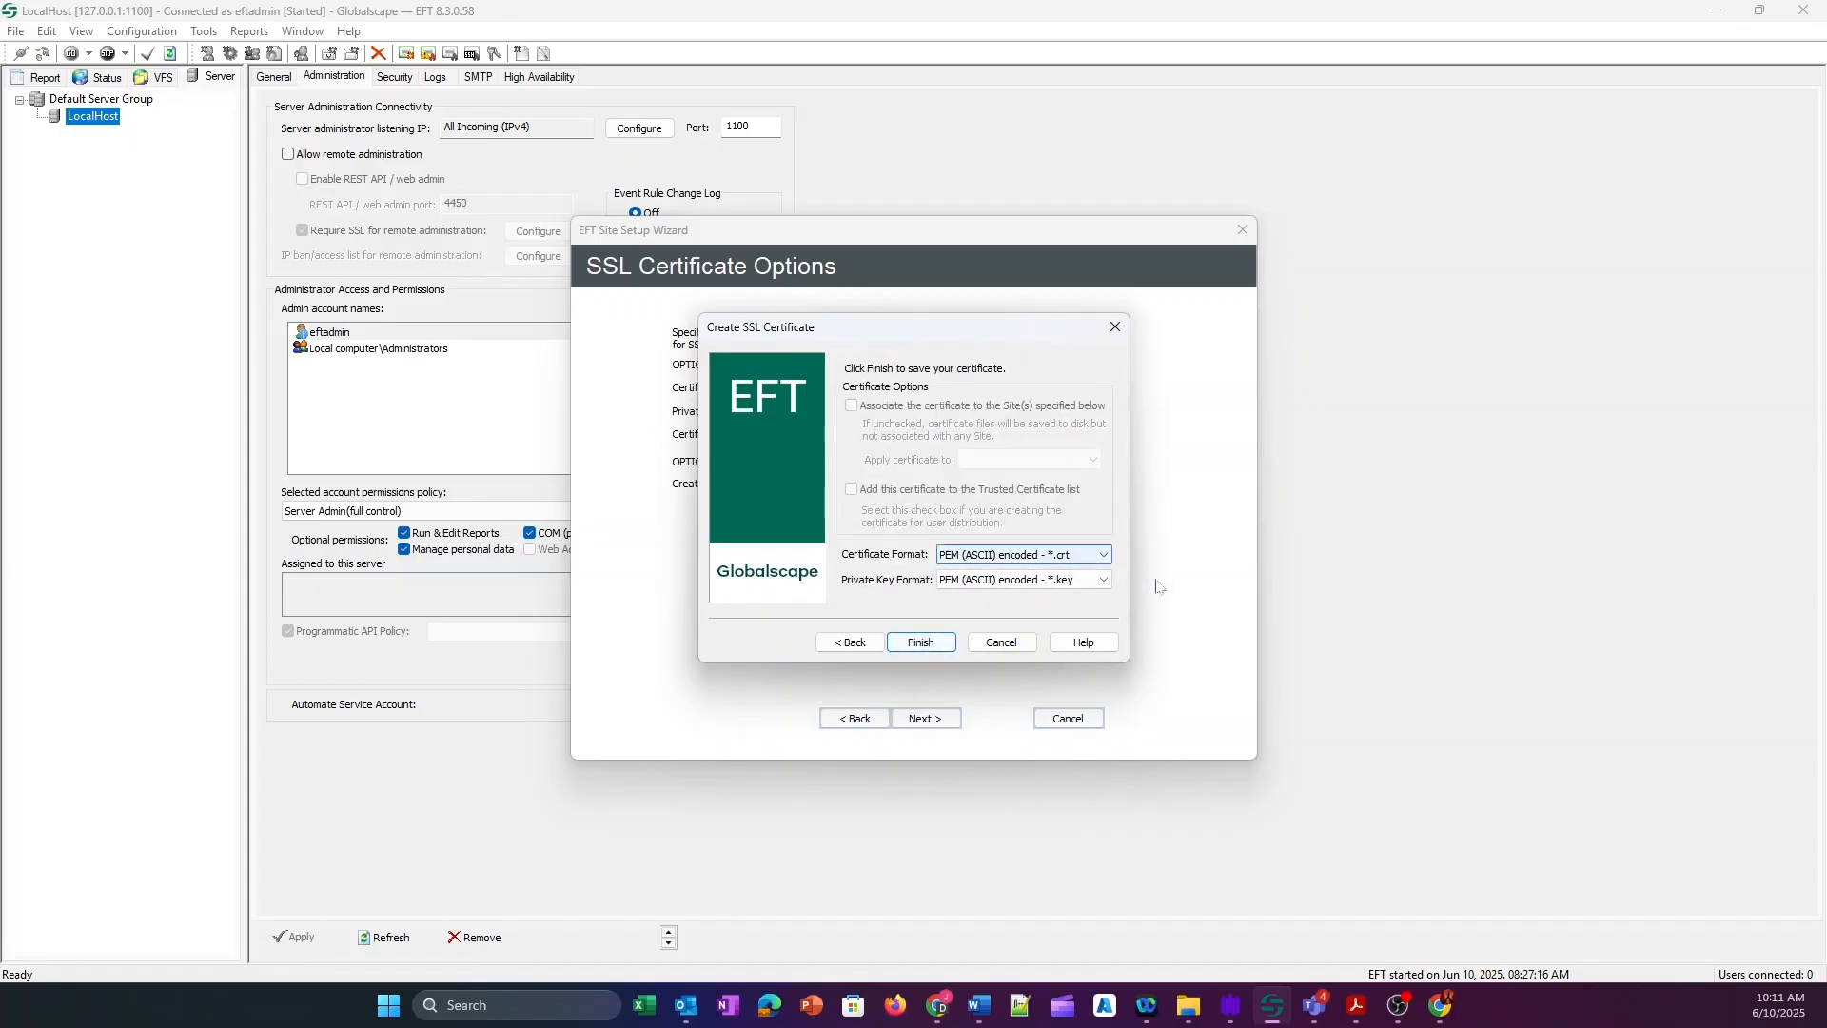
Keep PEM as the format and generate the GS Site Certificate .crt, .key and .csr files.
{"action": "left_click", "coordinate": [1104, 554]}
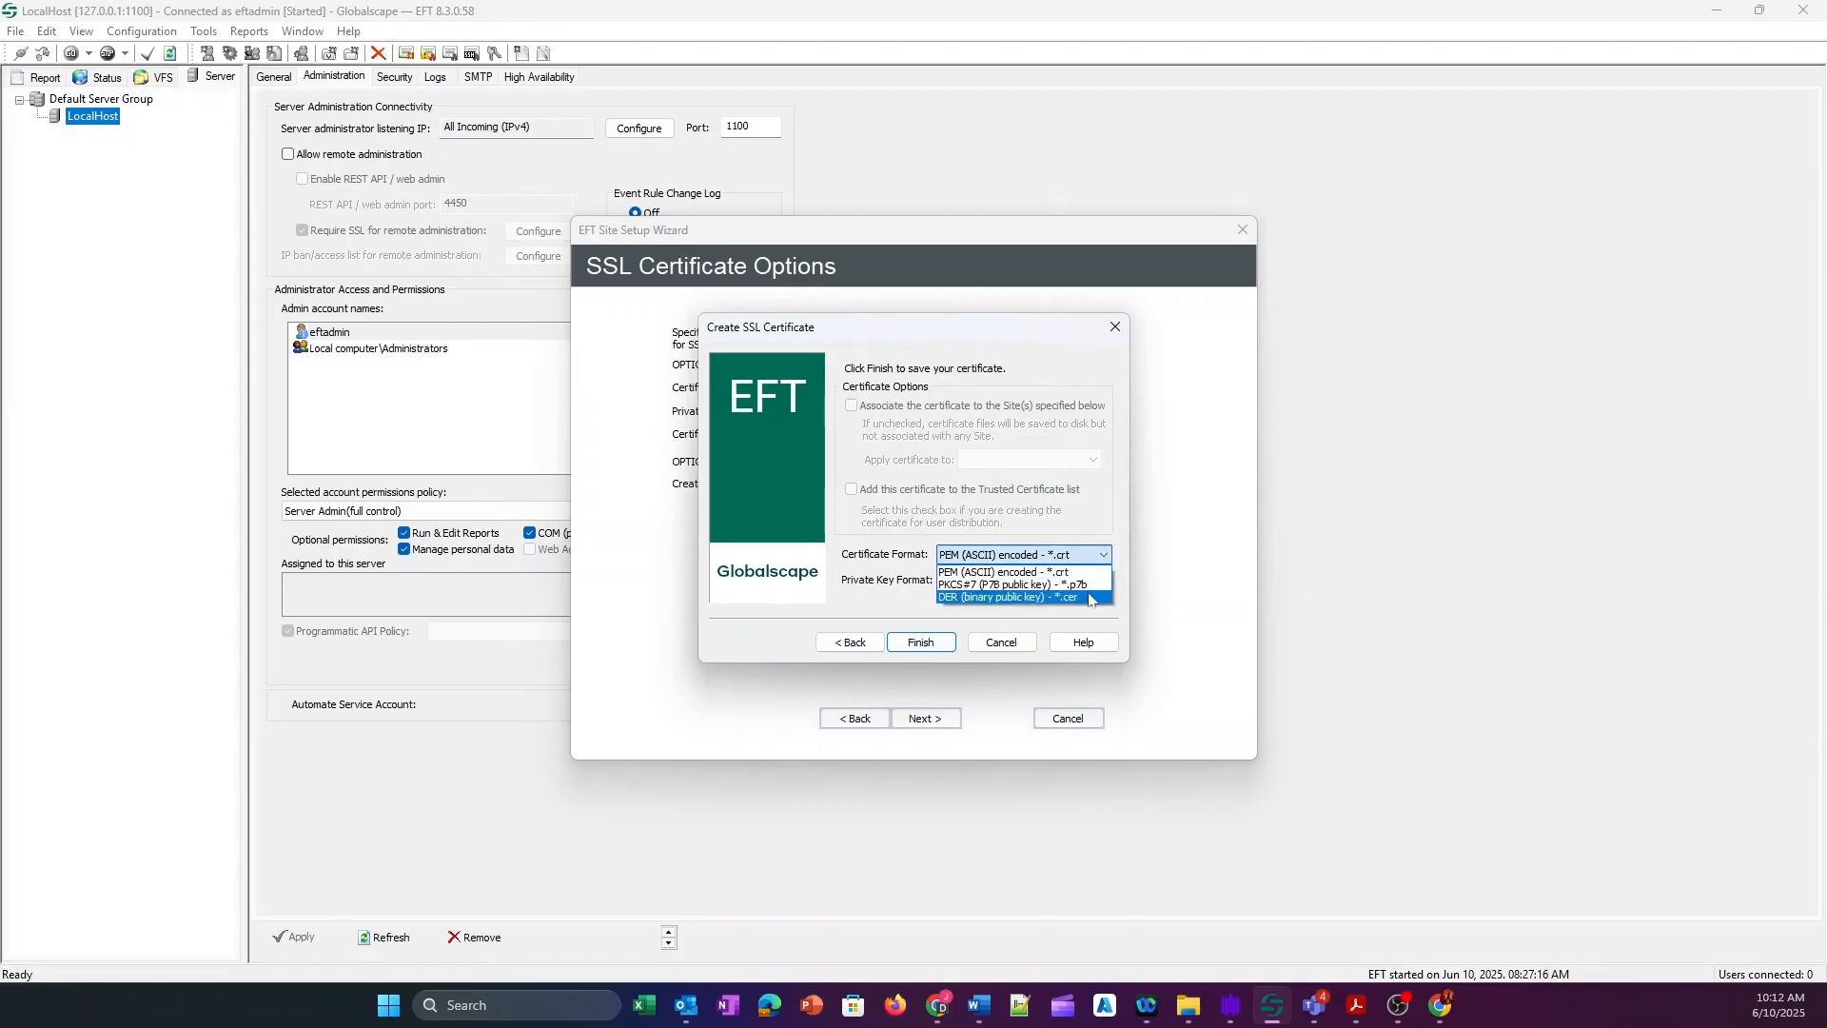
{"action": "left_click", "coordinate": [999, 572]}
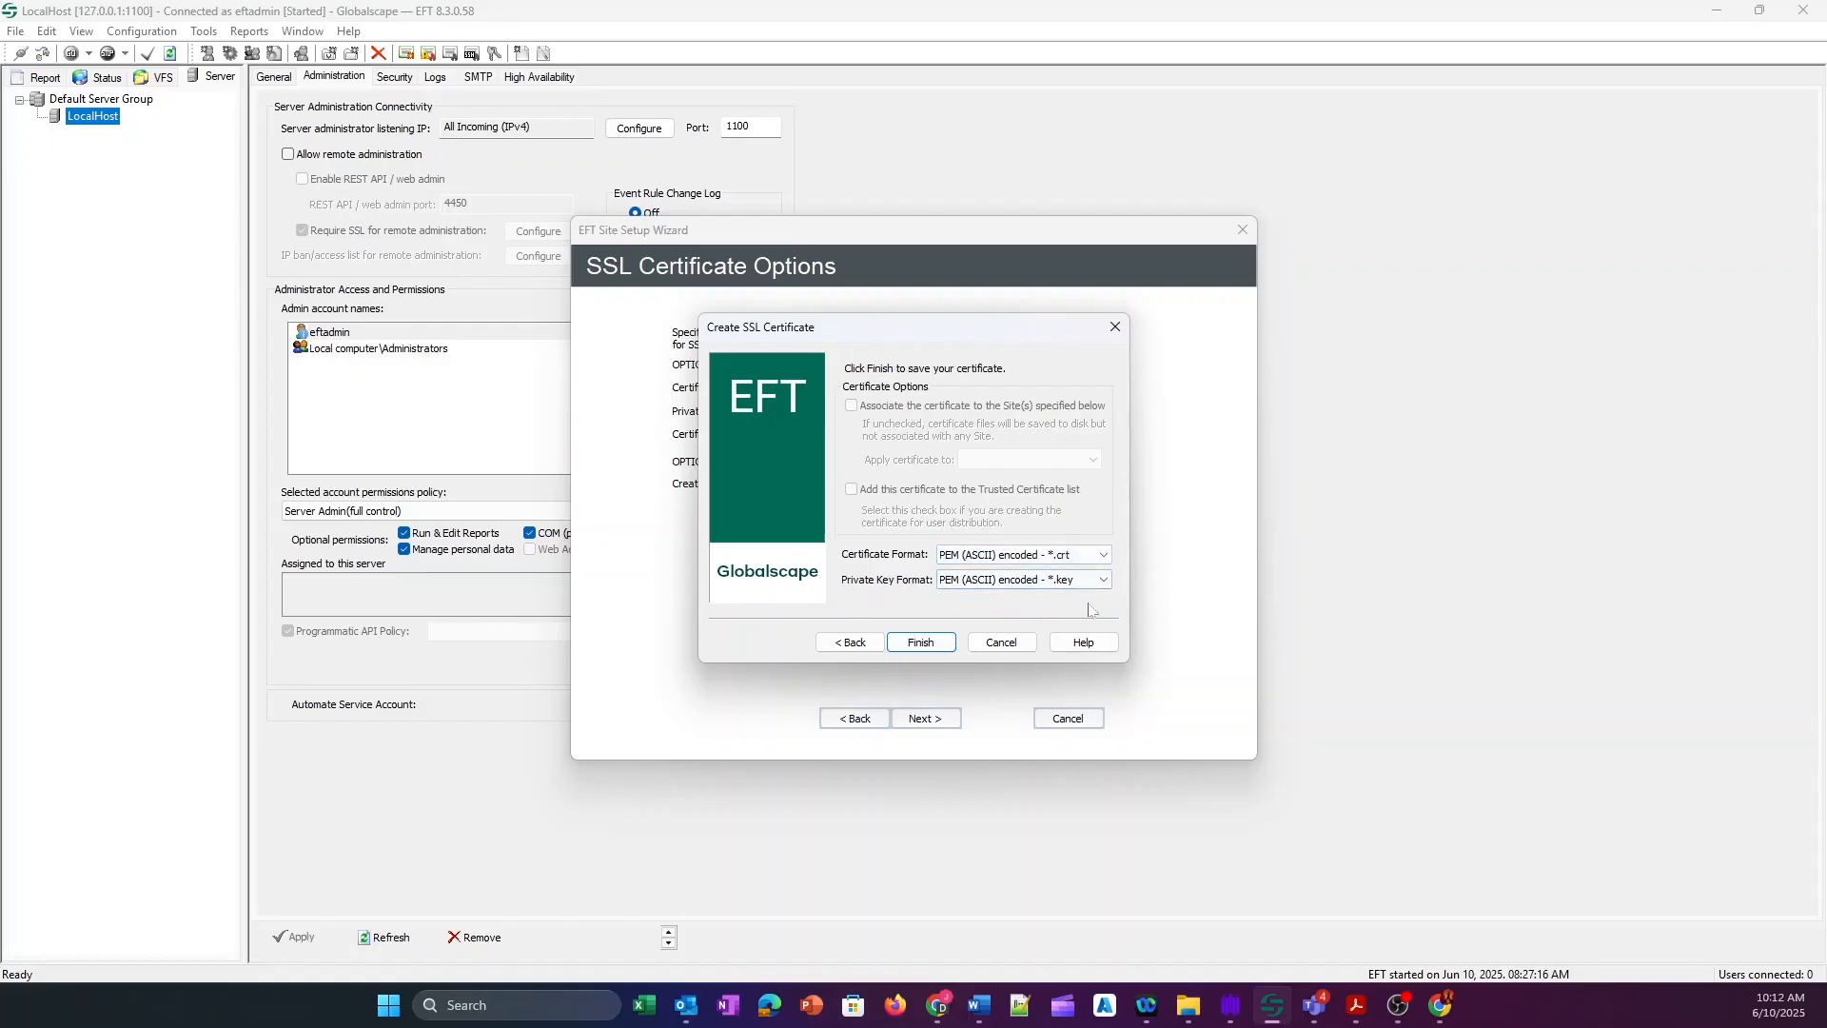
{"action": "left_click", "coordinate": [923, 643]}
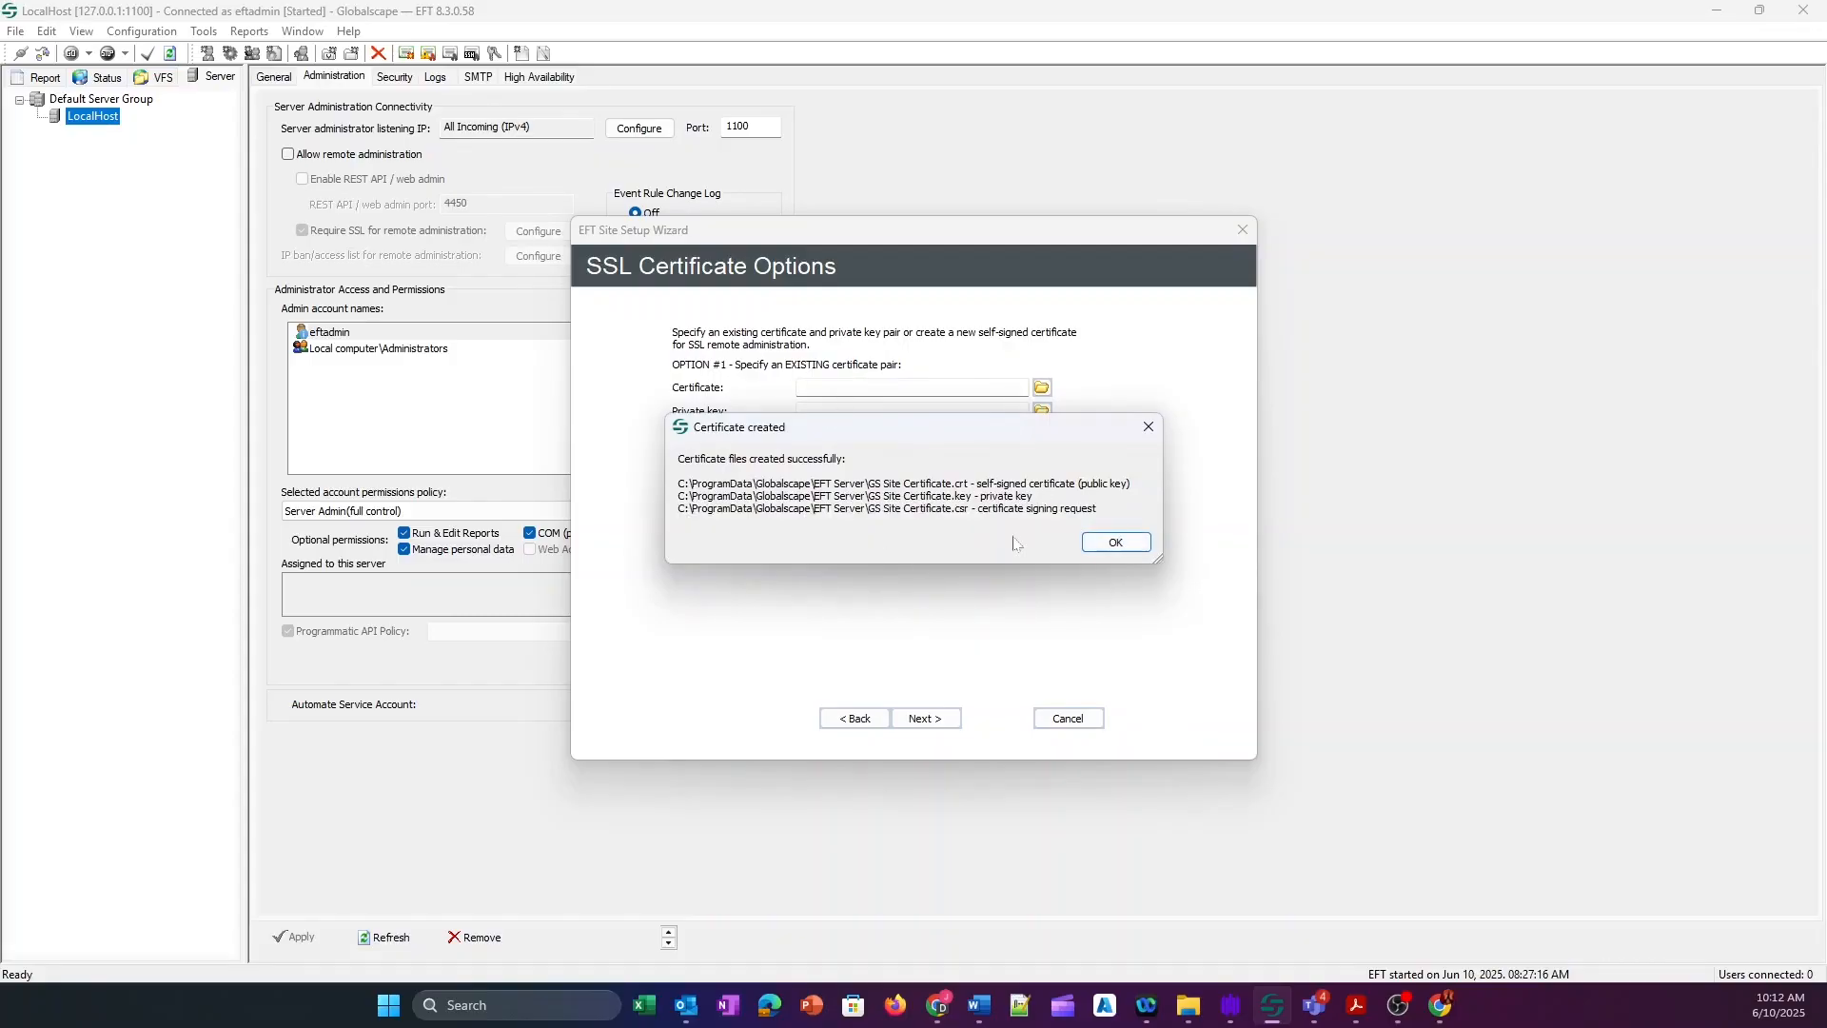
{"action": "left_click_drag", "start_coordinate": [1099, 508], "coordinate": [893, 508]}
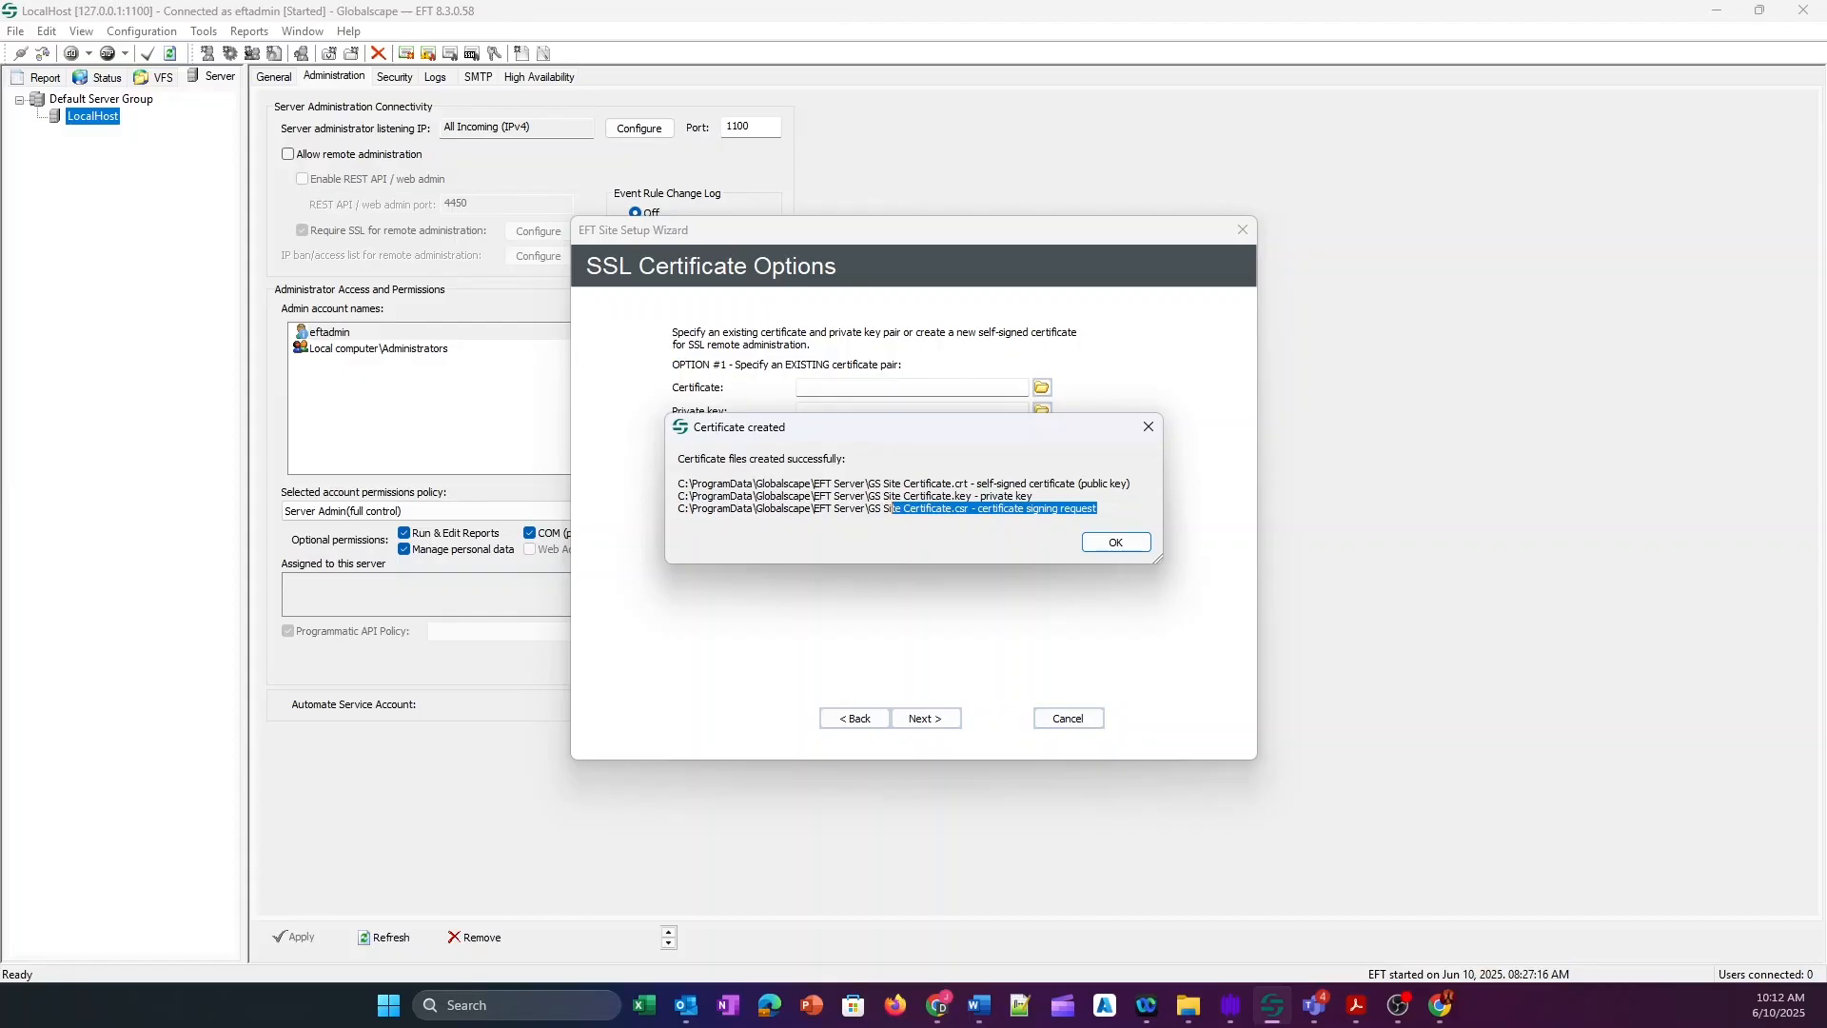
{"action": "left_click", "coordinate": [1131, 521]}
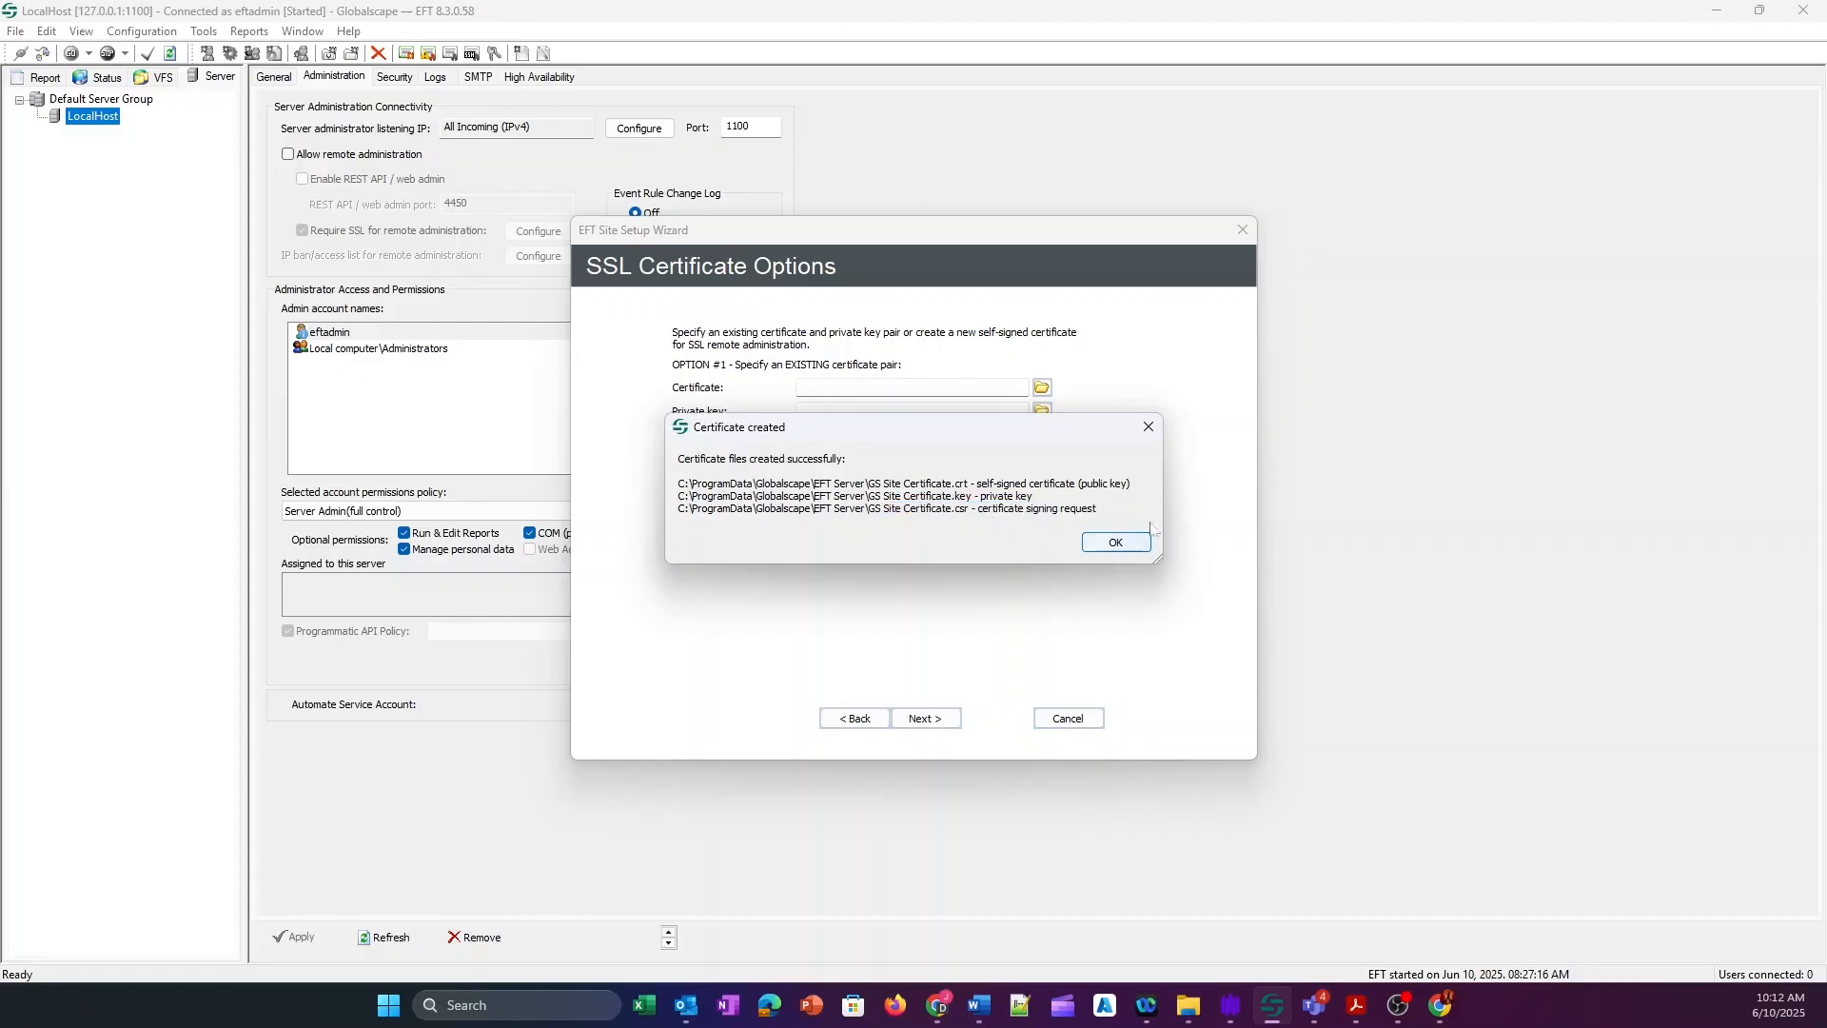
{"action": "left_click", "coordinate": [1136, 548]}
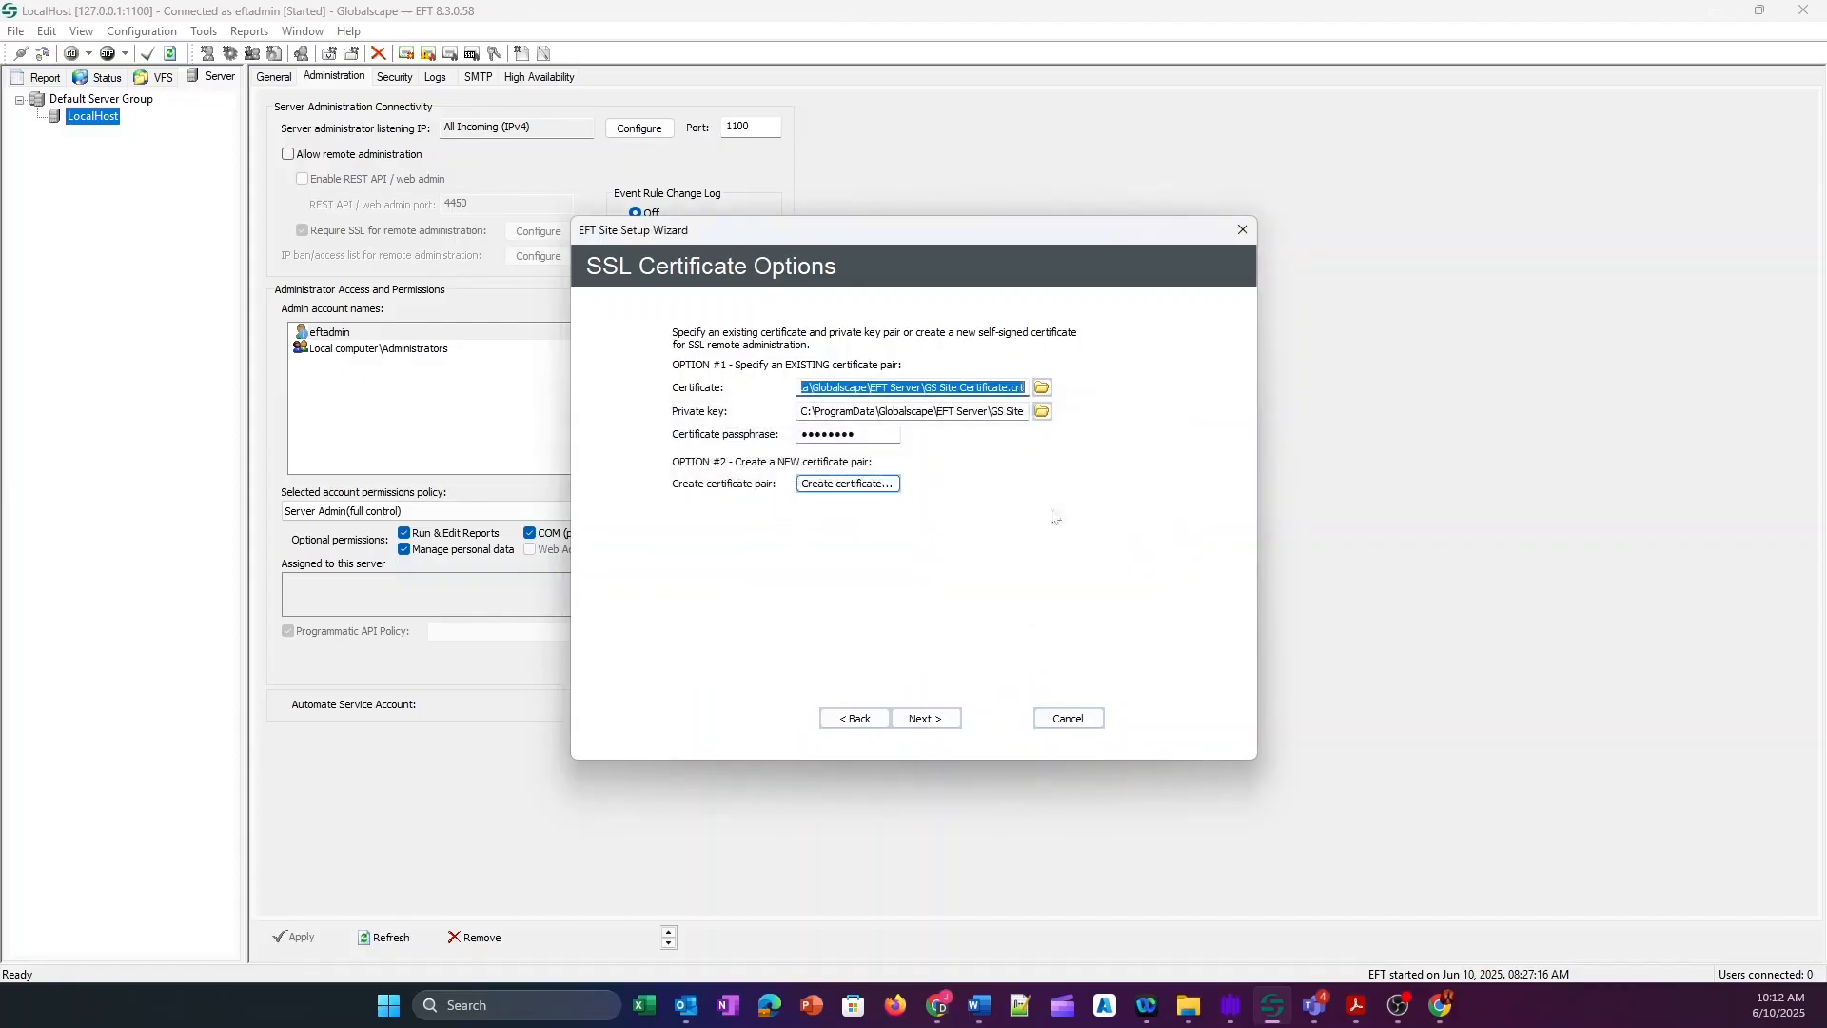
Advance to the Site Setup Completed page and choose 'Finish, I'll add users later'.
{"action": "left_click", "coordinate": [928, 717]}
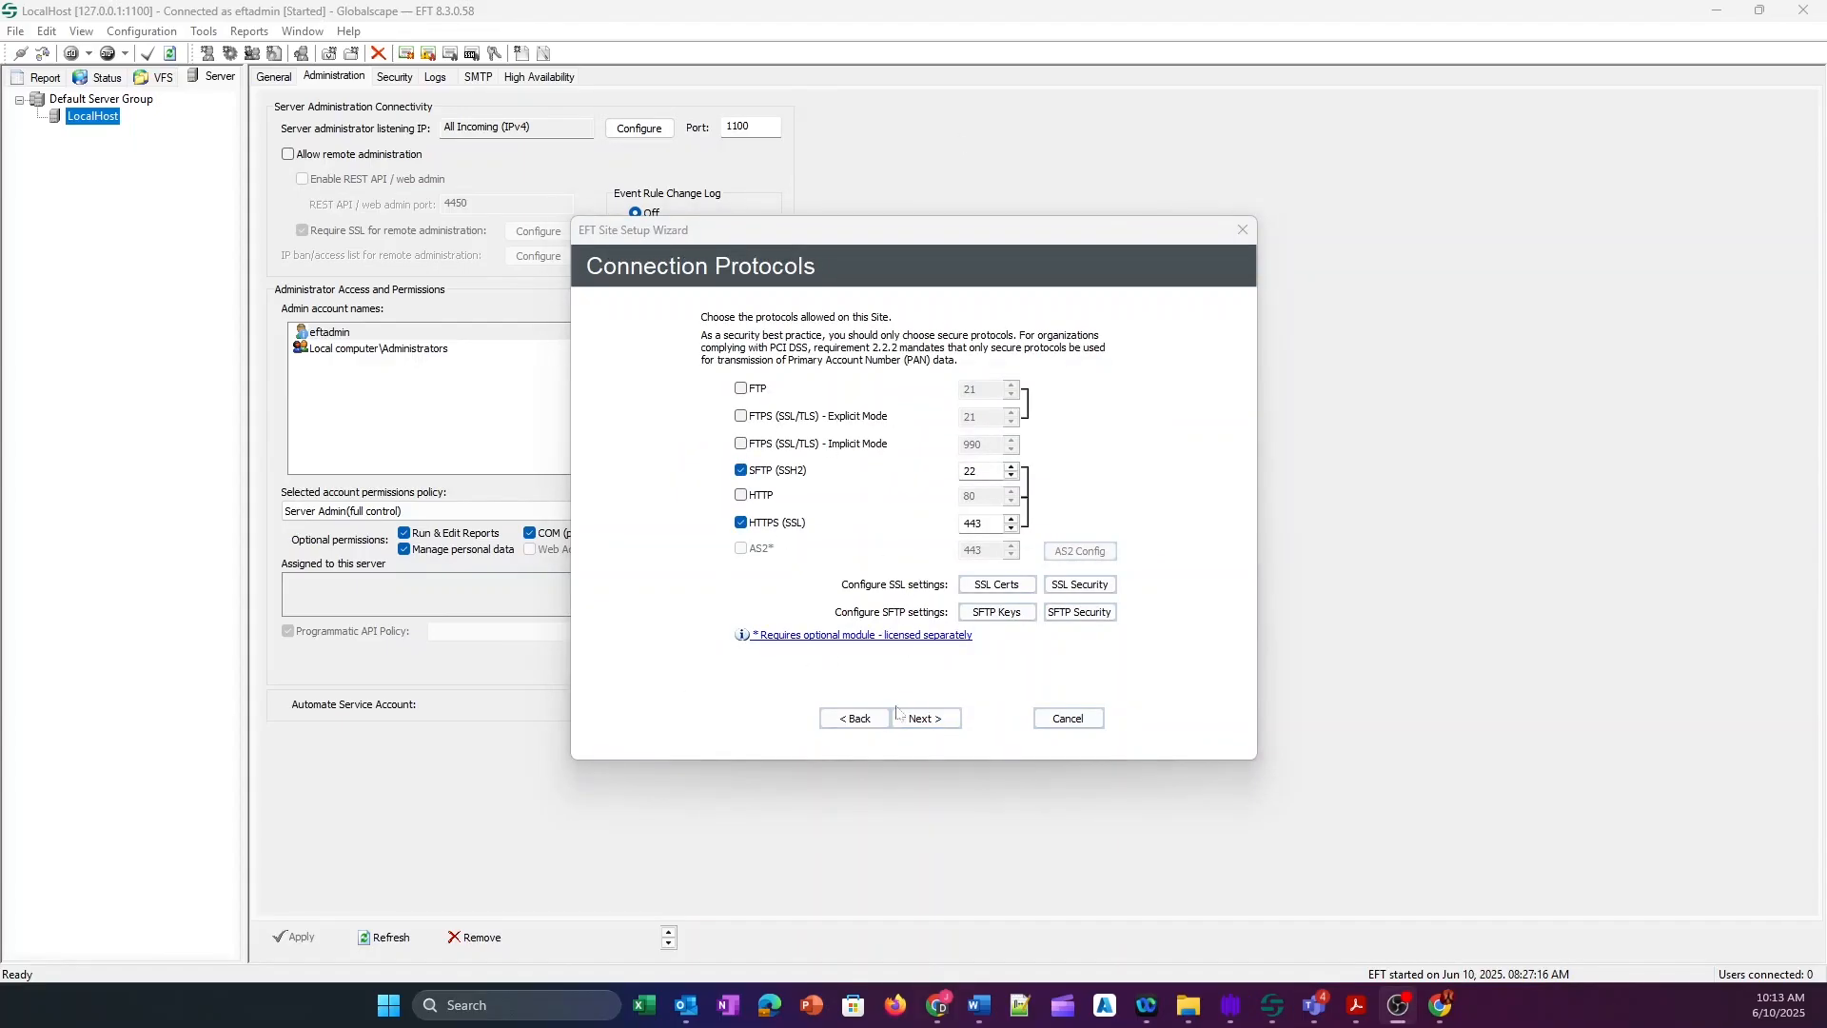
{"action": "left_click", "coordinate": [922, 720]}
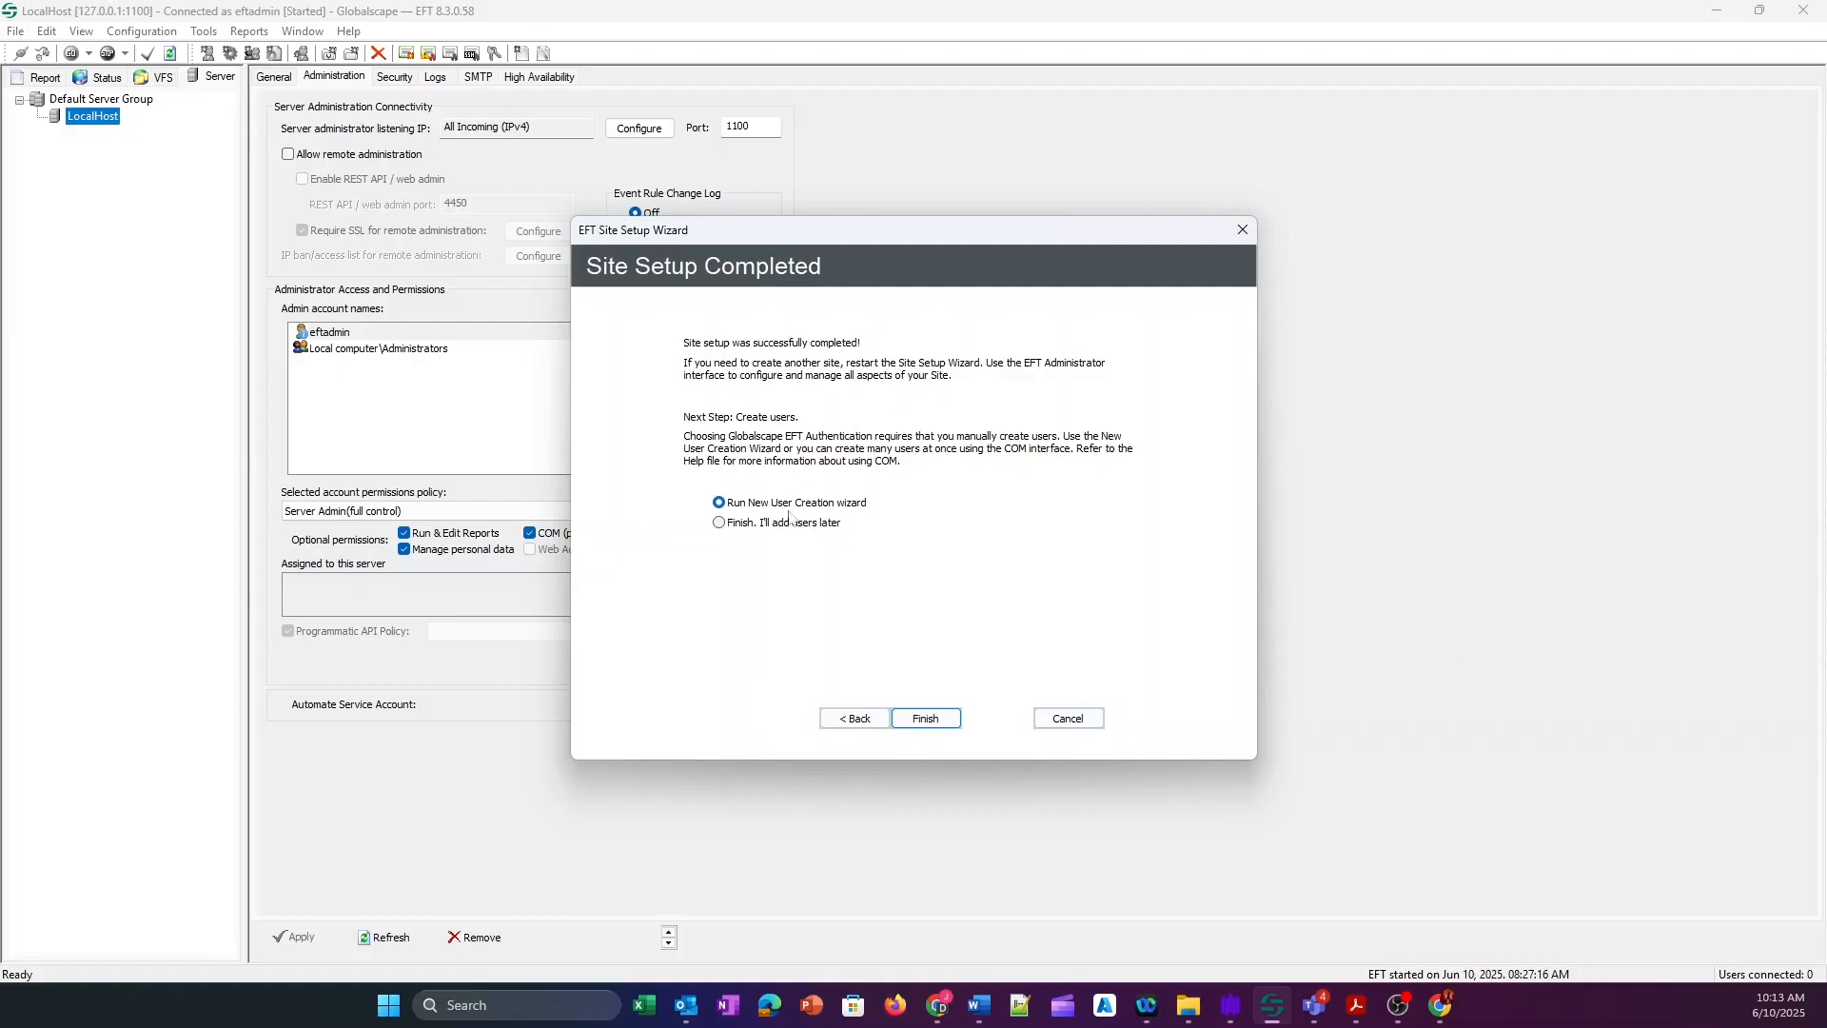
{"action": "left_click", "coordinate": [719, 522]}
Complete the wizard, select the running GS site and view its Connections listener settings.
{"action": "left_click", "coordinate": [926, 717]}
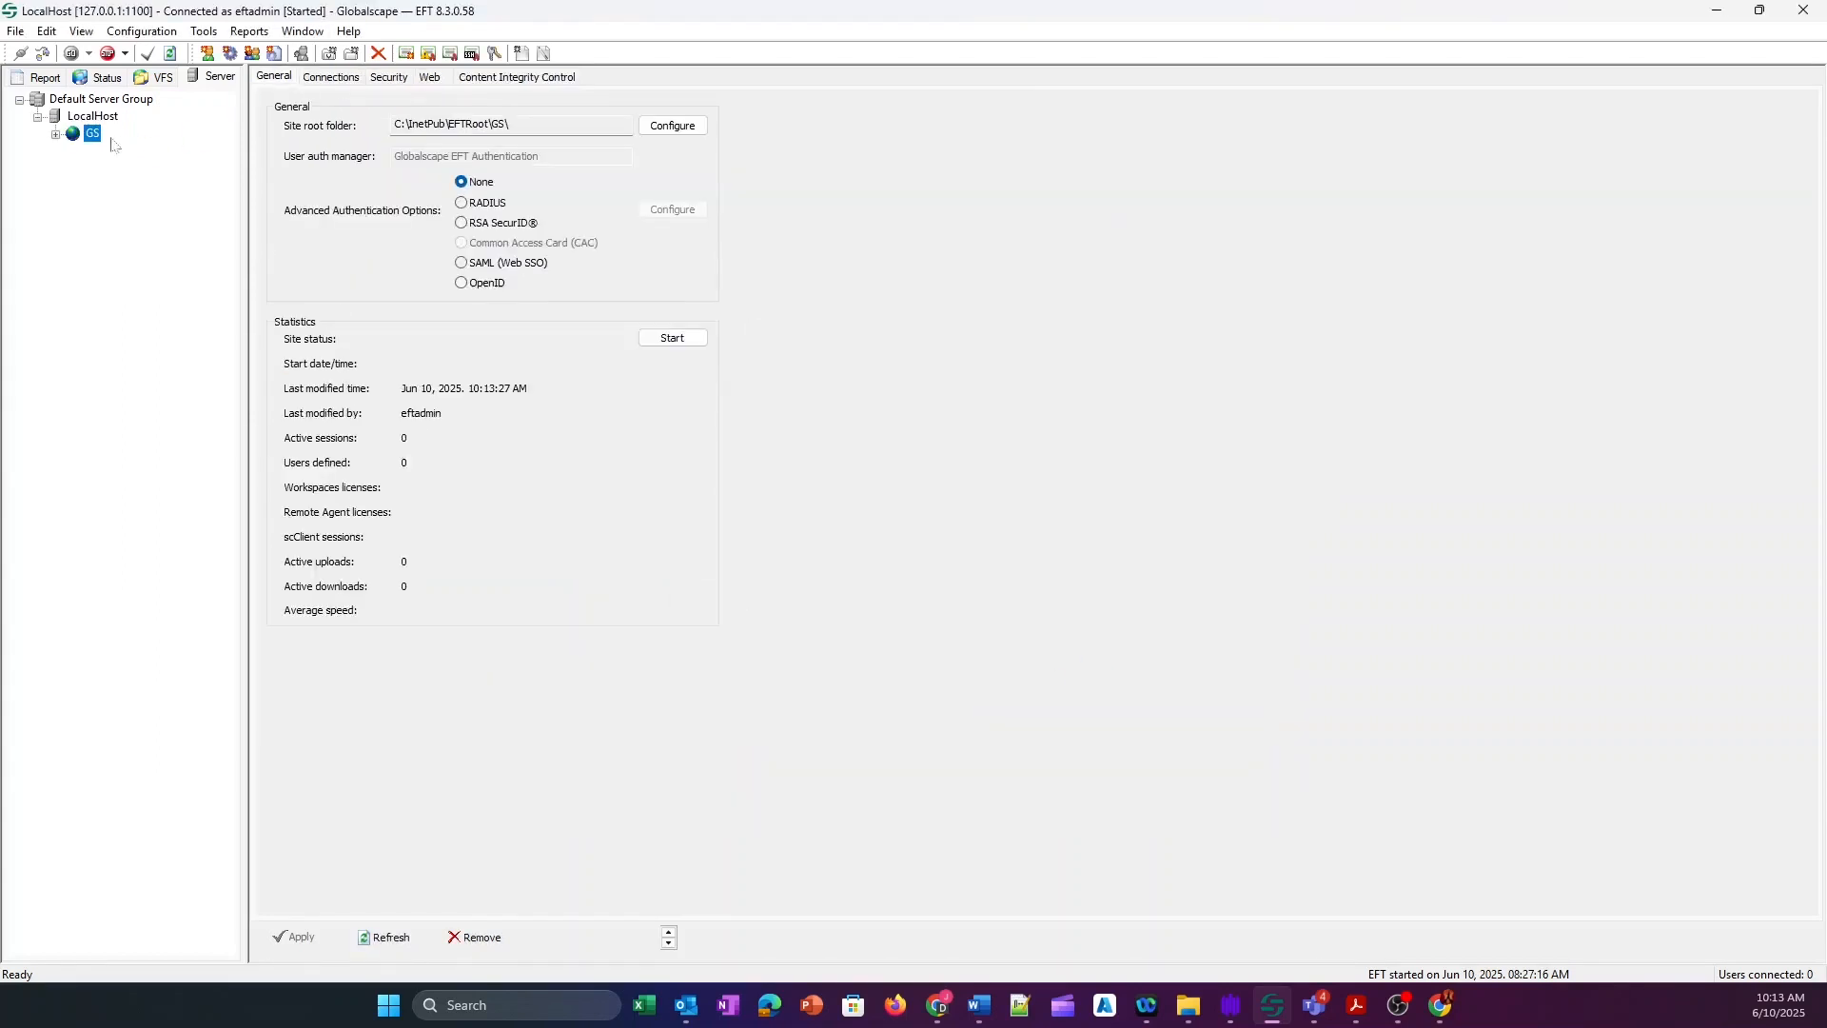
{"action": "left_click", "coordinate": [56, 134]}
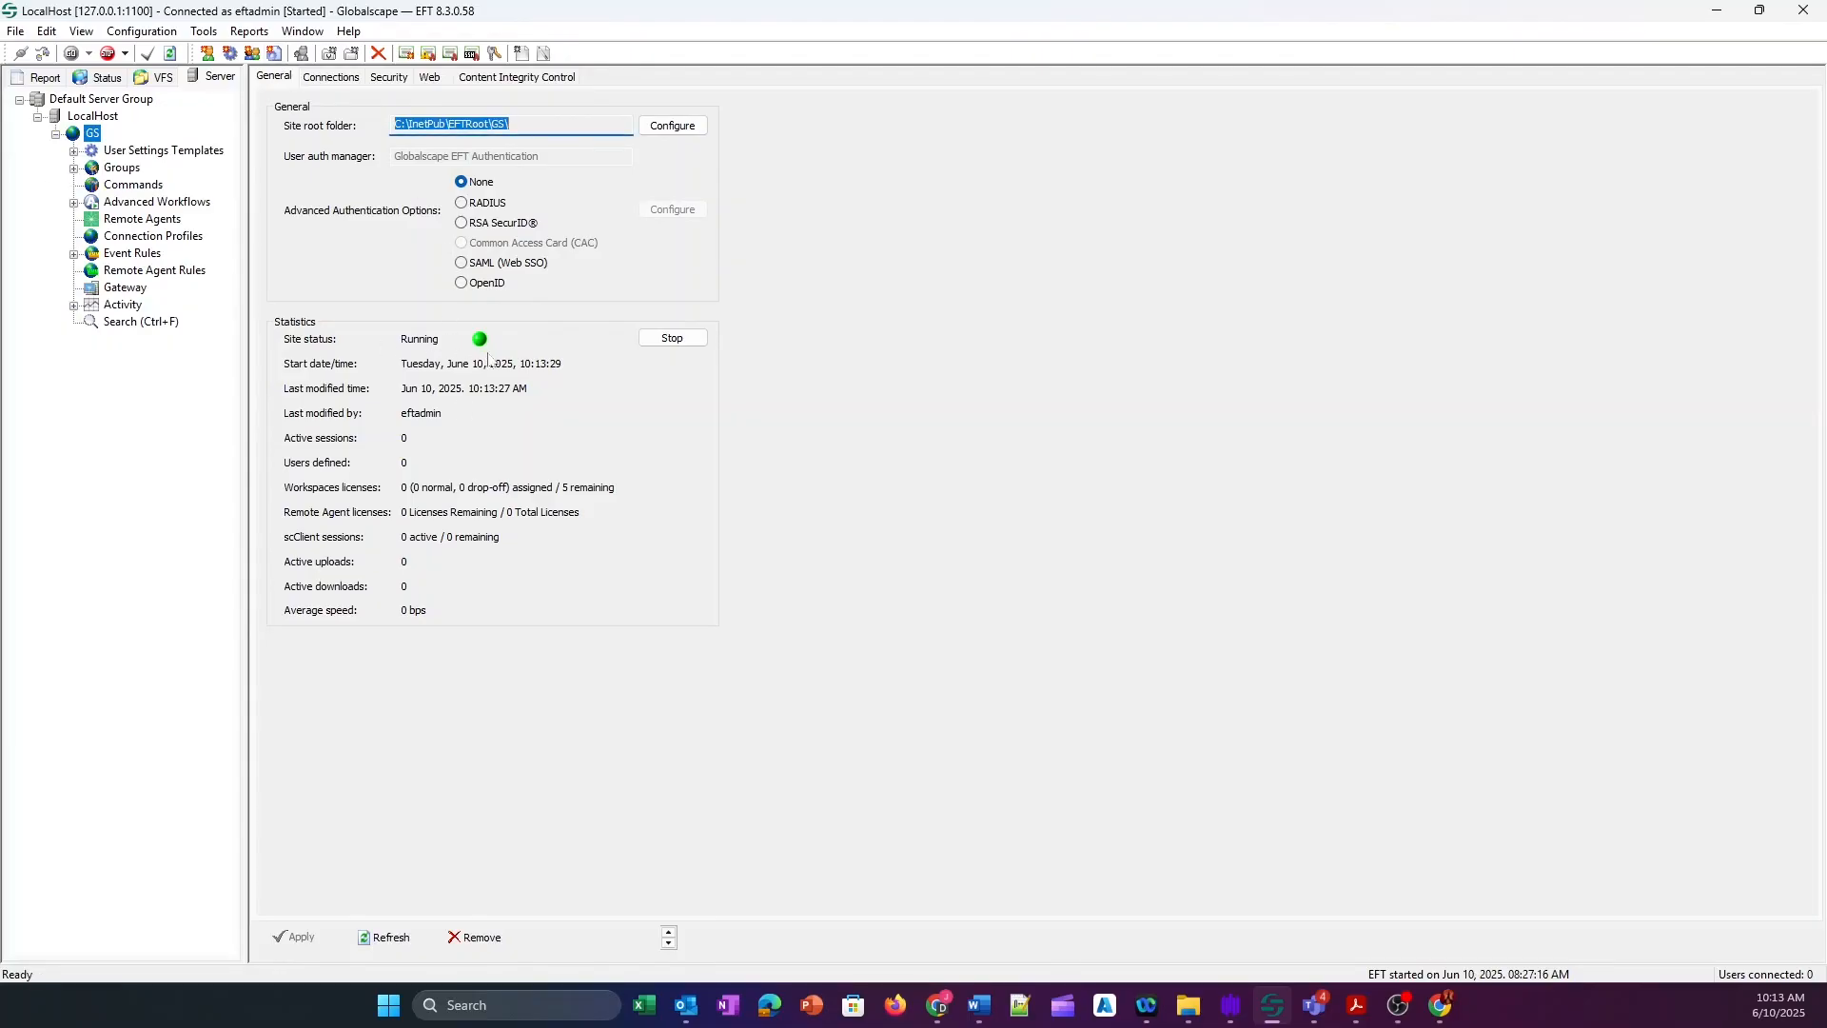
{"action": "left_click", "coordinate": [330, 79]}
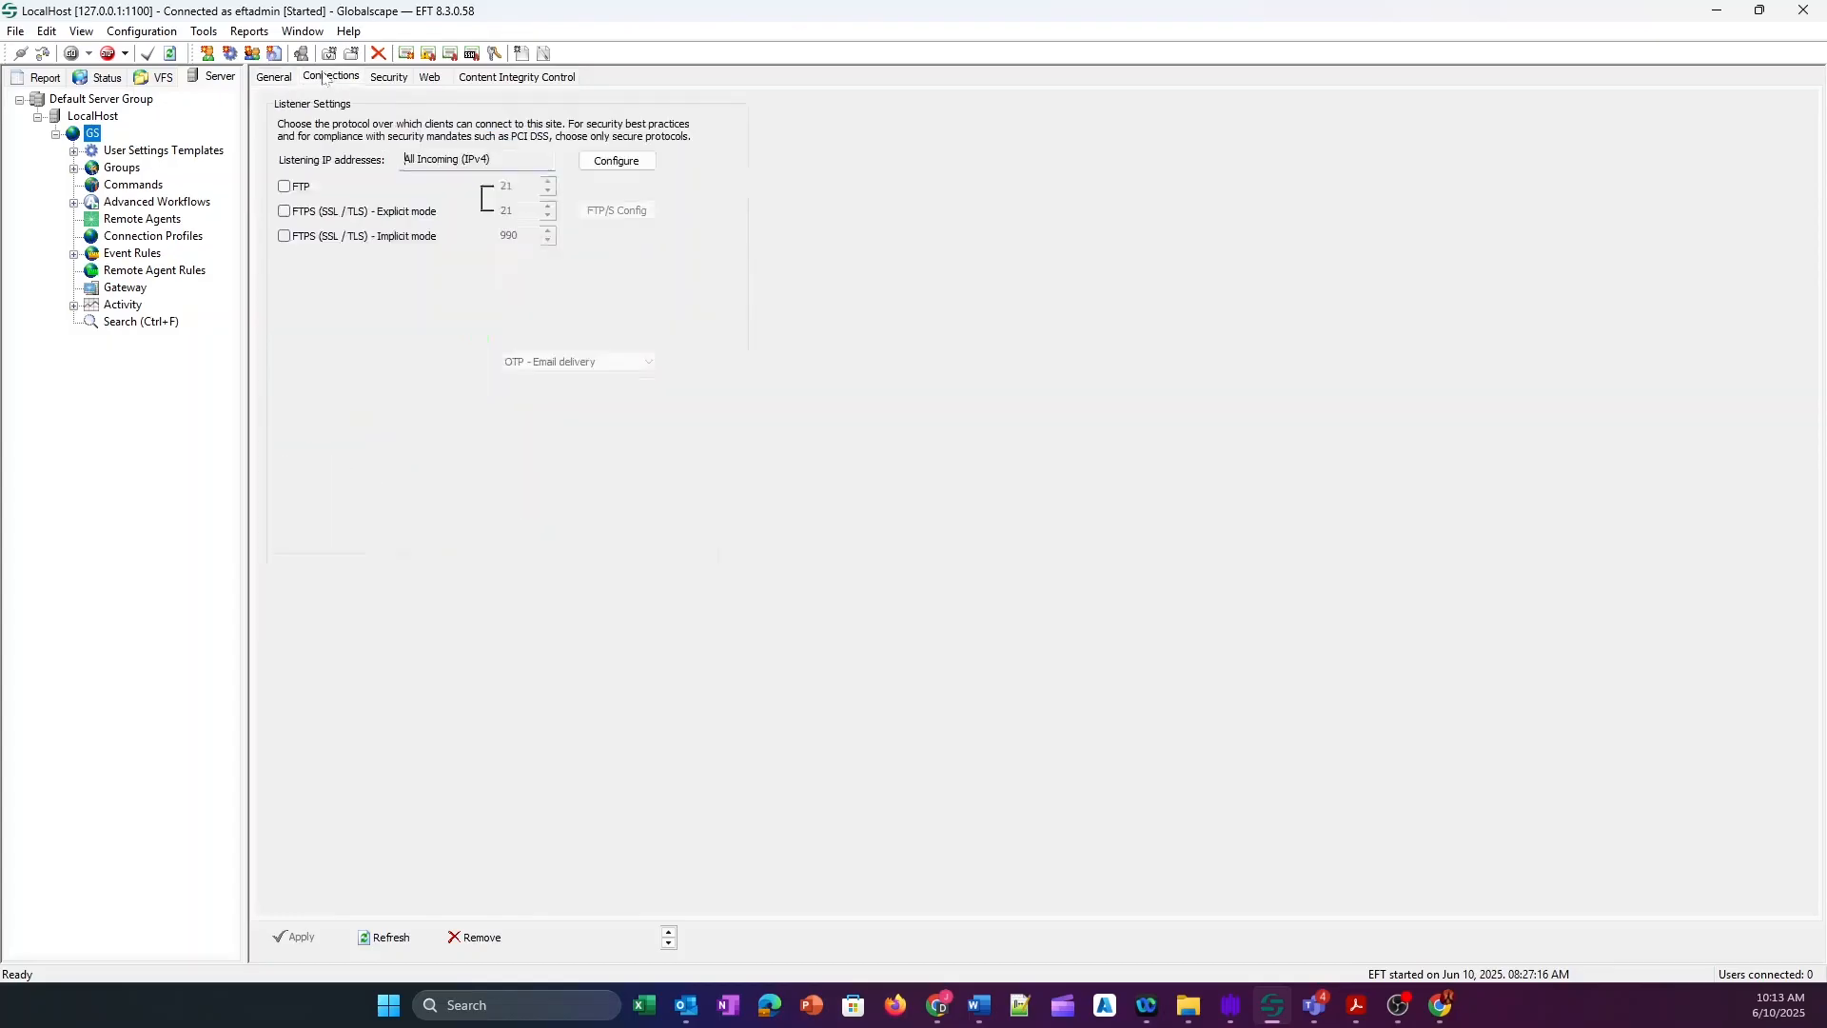